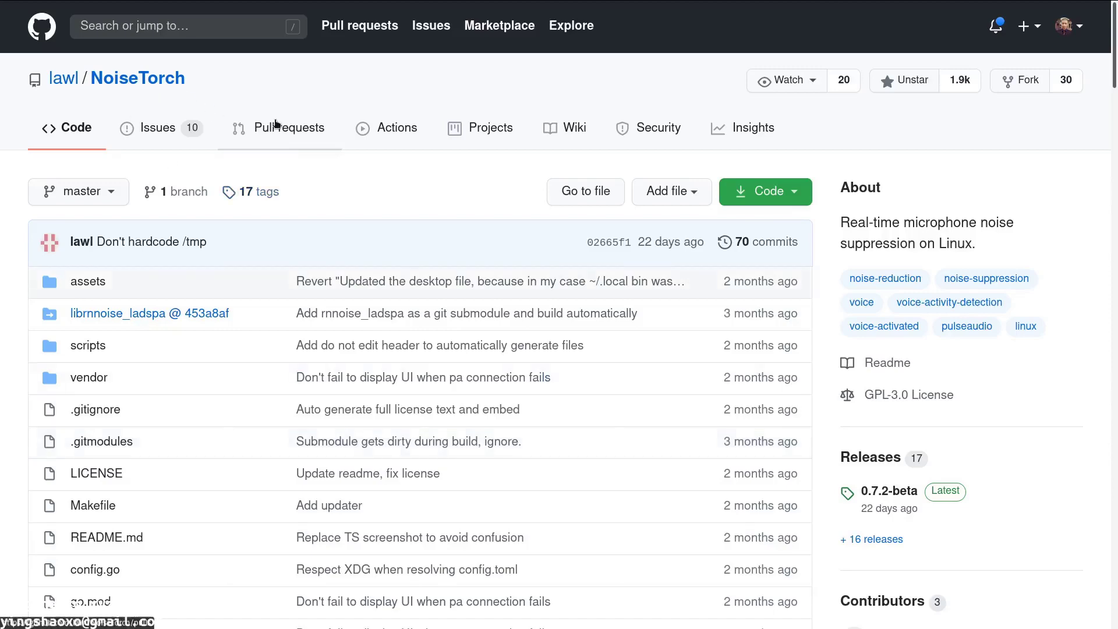
# Scroll through the NoiseTorch README and open the latest 0.7.2-beta release page
pyautogui.scroll(-10, 280, 125)
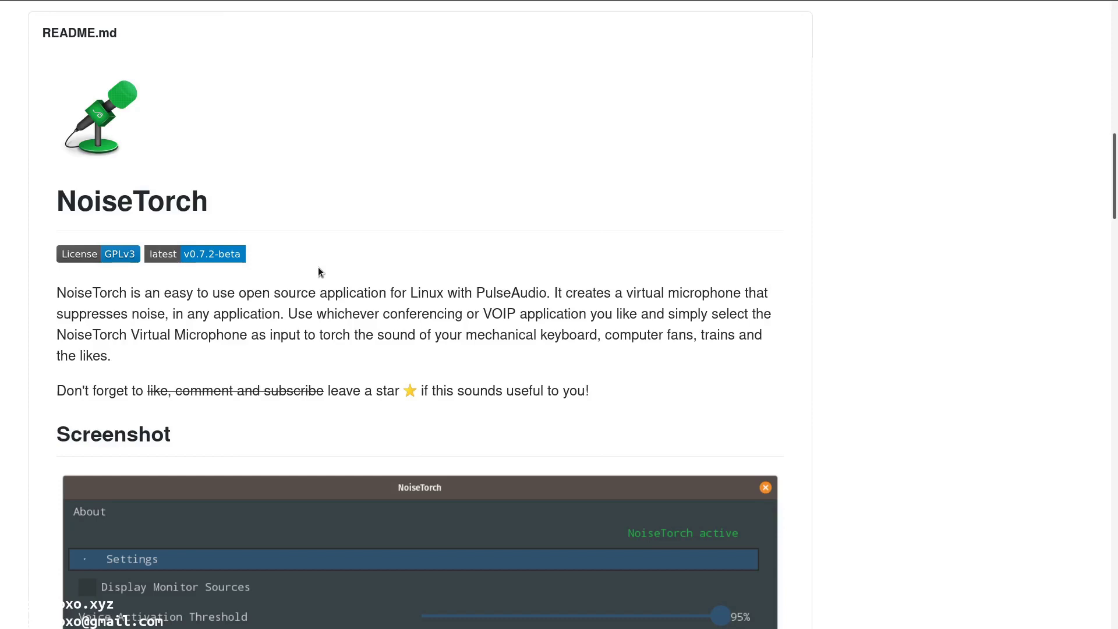
pyautogui.scroll(-5, 318, 269)
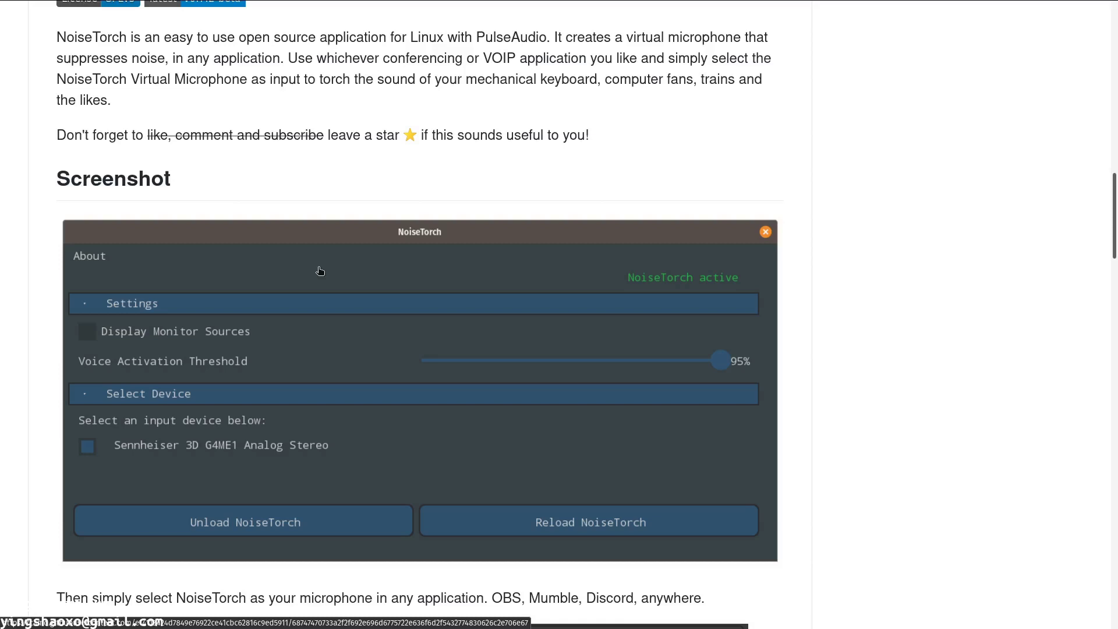
pyautogui.scroll(-4, 319, 271)
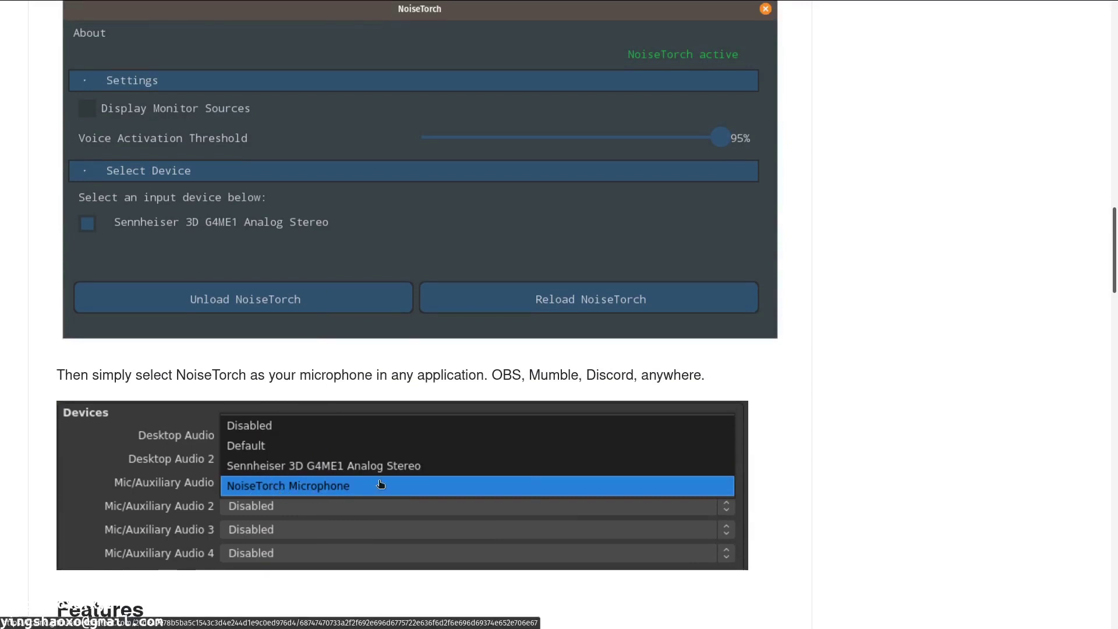
pyautogui.scroll(-8, 574, 414)
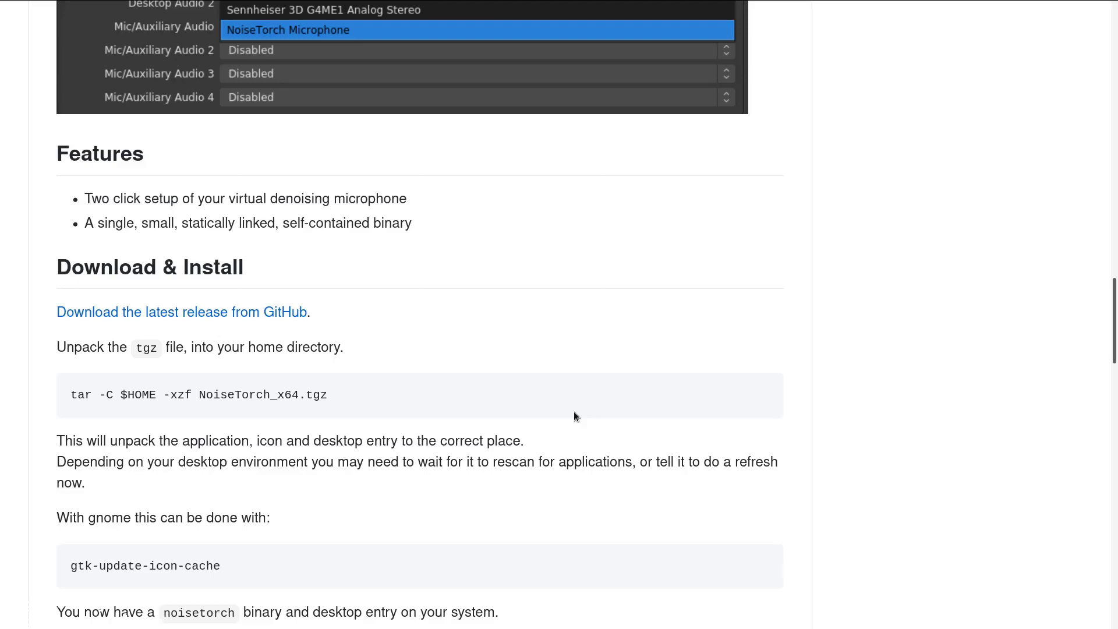
pyautogui.scroll(12, 574, 411)
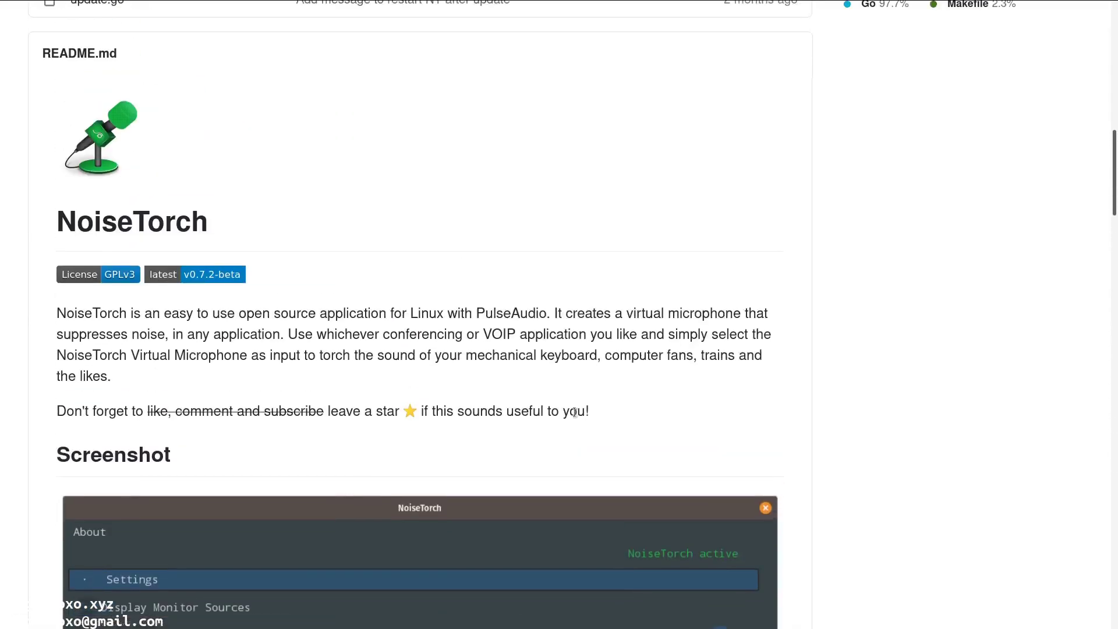
pyautogui.scroll(4, 574, 412)
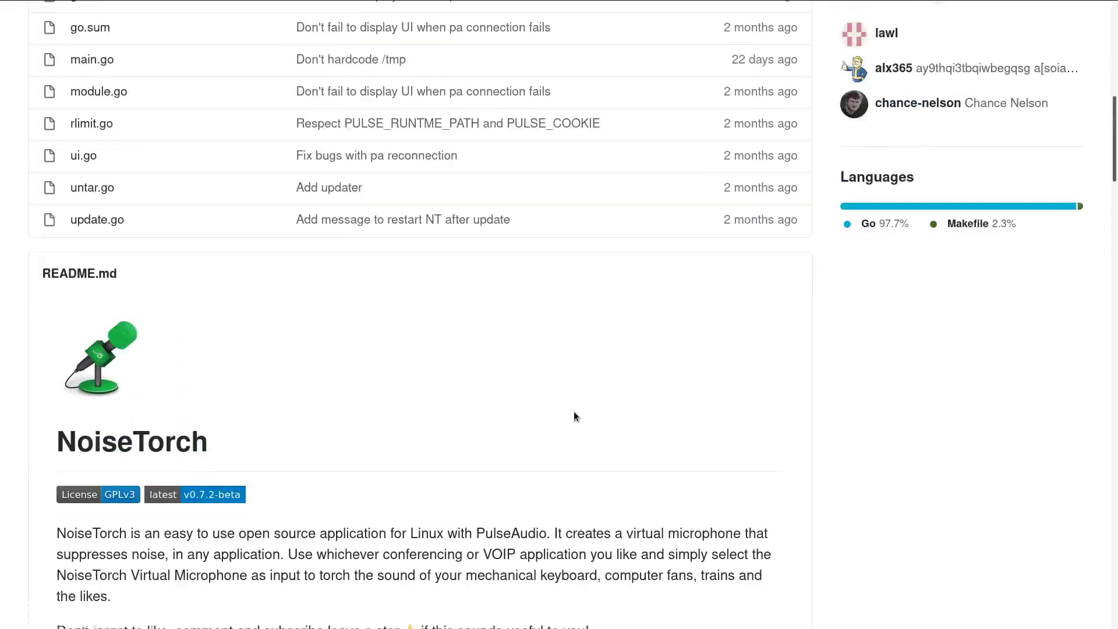
pyautogui.scroll(10, 574, 412)
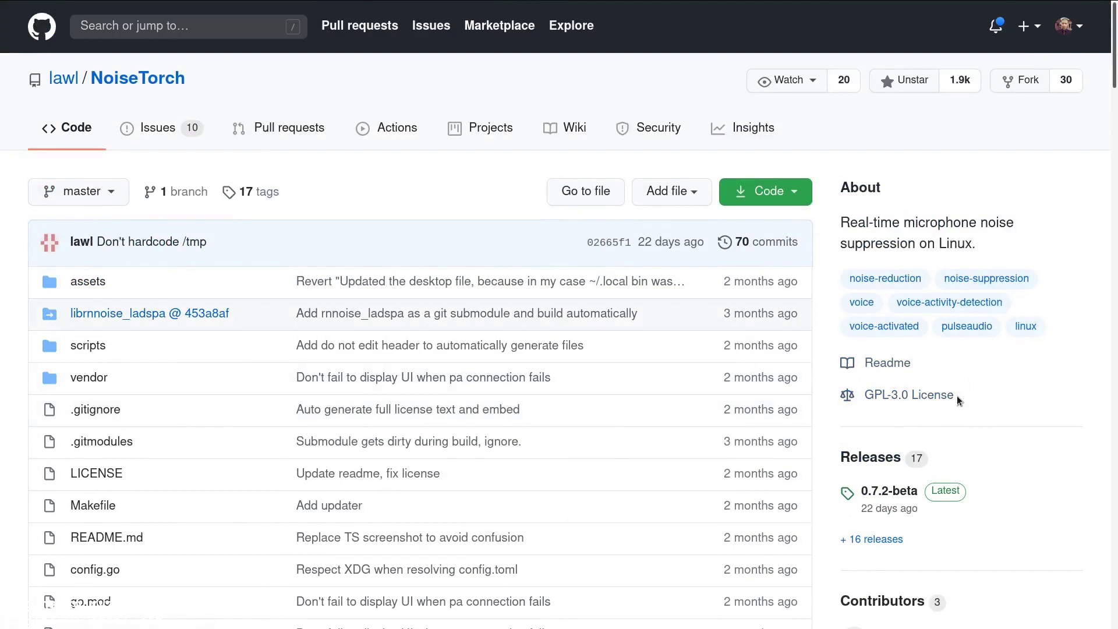
pyautogui.scroll(-1, 956, 396)
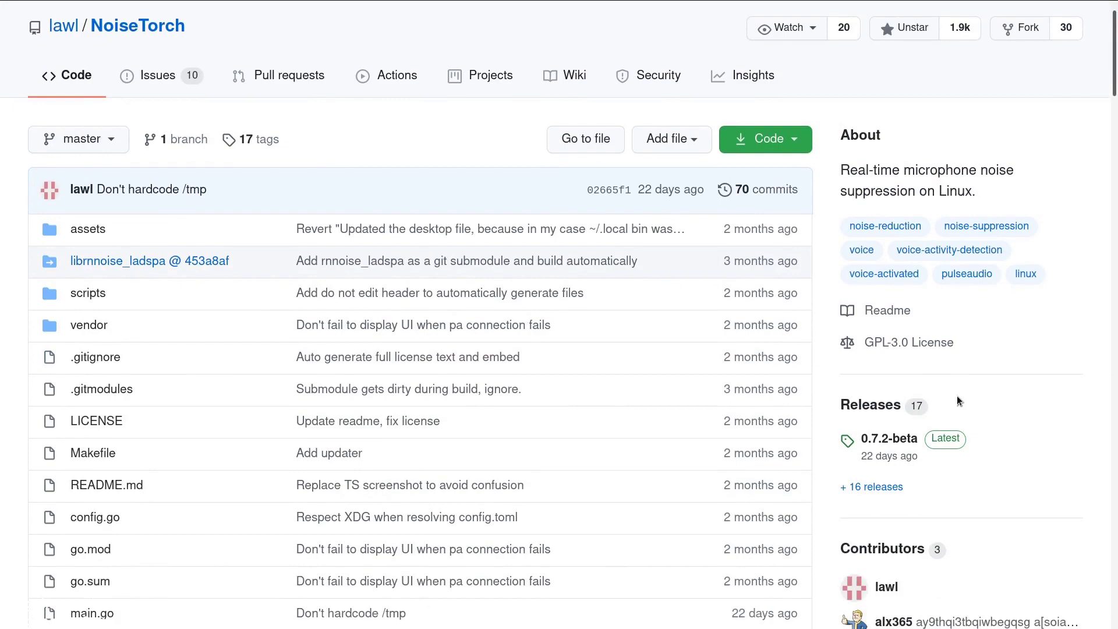
pyautogui.scroll(-3, 957, 397)
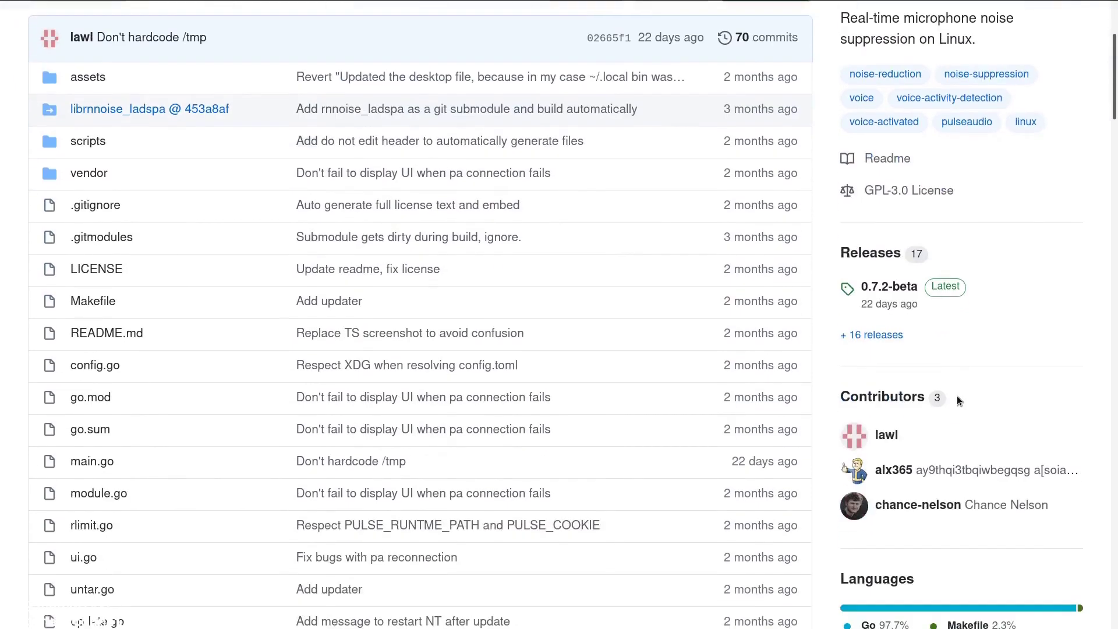
pyautogui.scroll(-9, 957, 397)
pyautogui.scroll(-15, 957, 396)
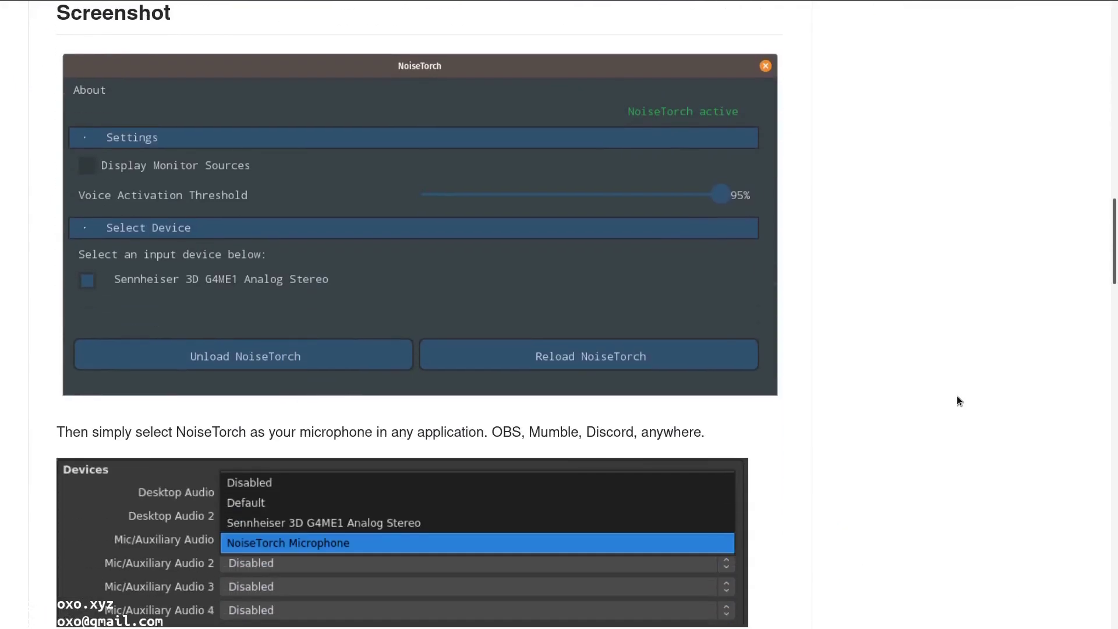
pyautogui.scroll(-4, 956, 396)
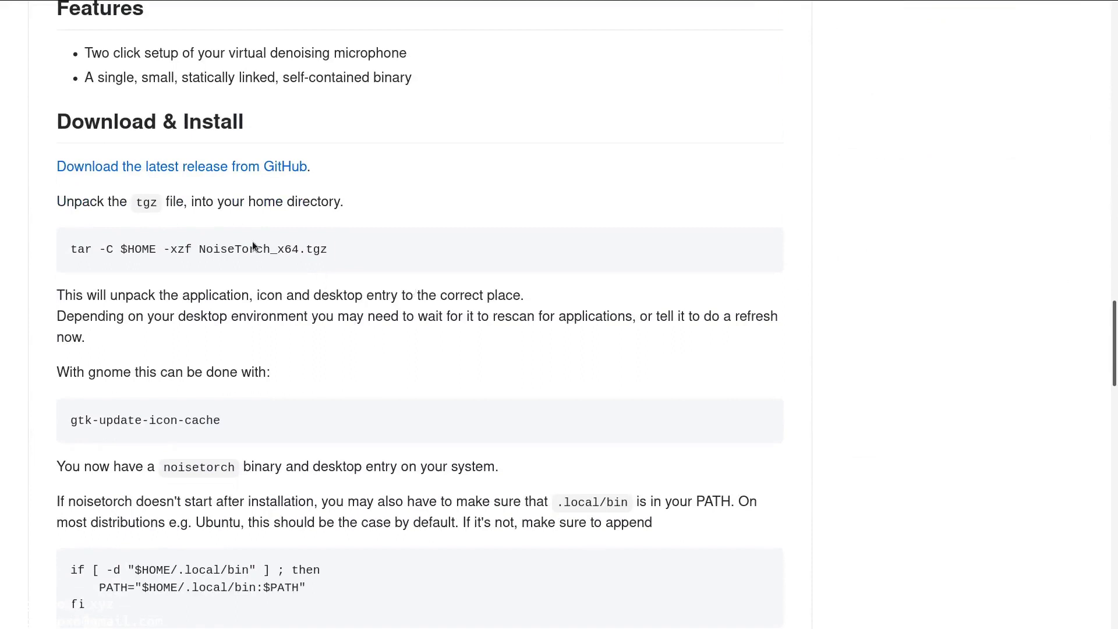
pyautogui.click(233, 168)
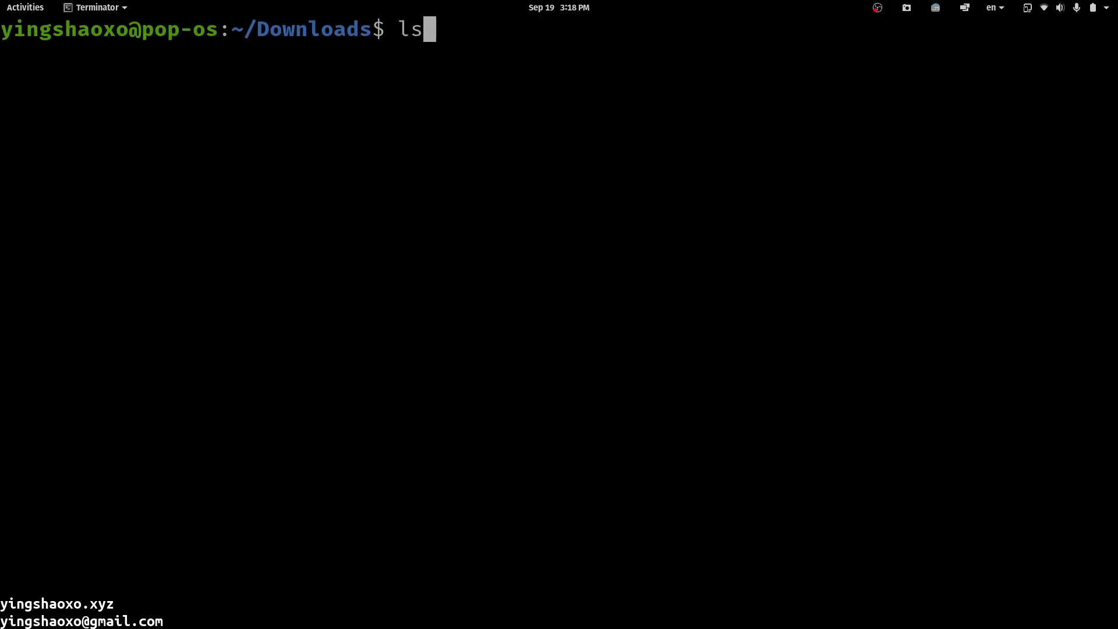
# List the Downloads folder in Terminator to confirm NoiseTorch_x64.tgz is there
pyautogui.press('Return')
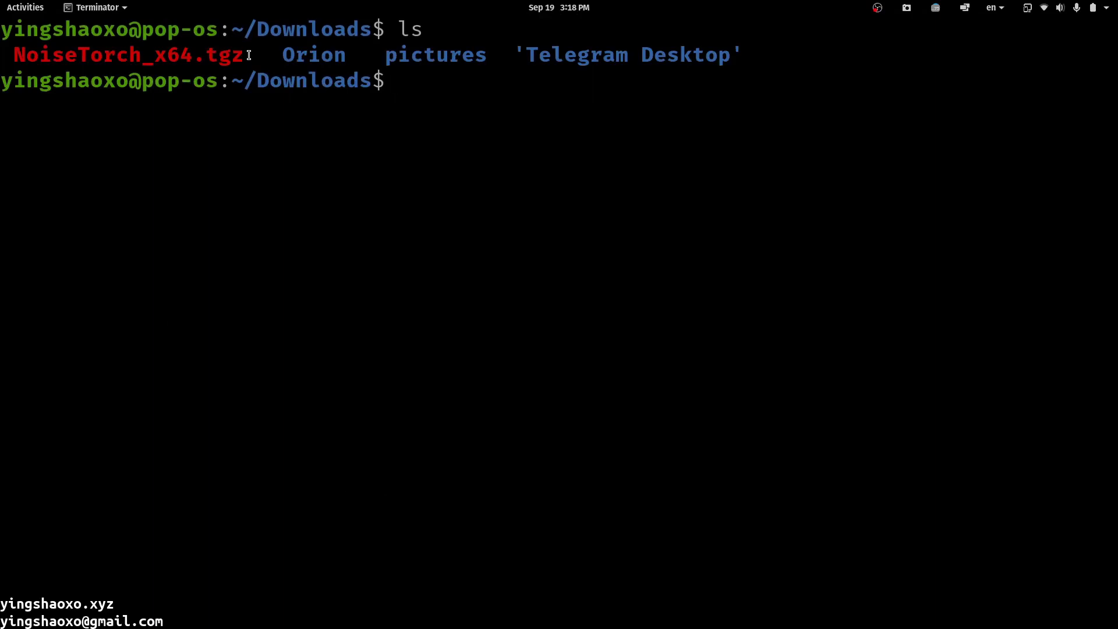
pyautogui.moveTo(245, 55); pyautogui.dragTo(15, 55)
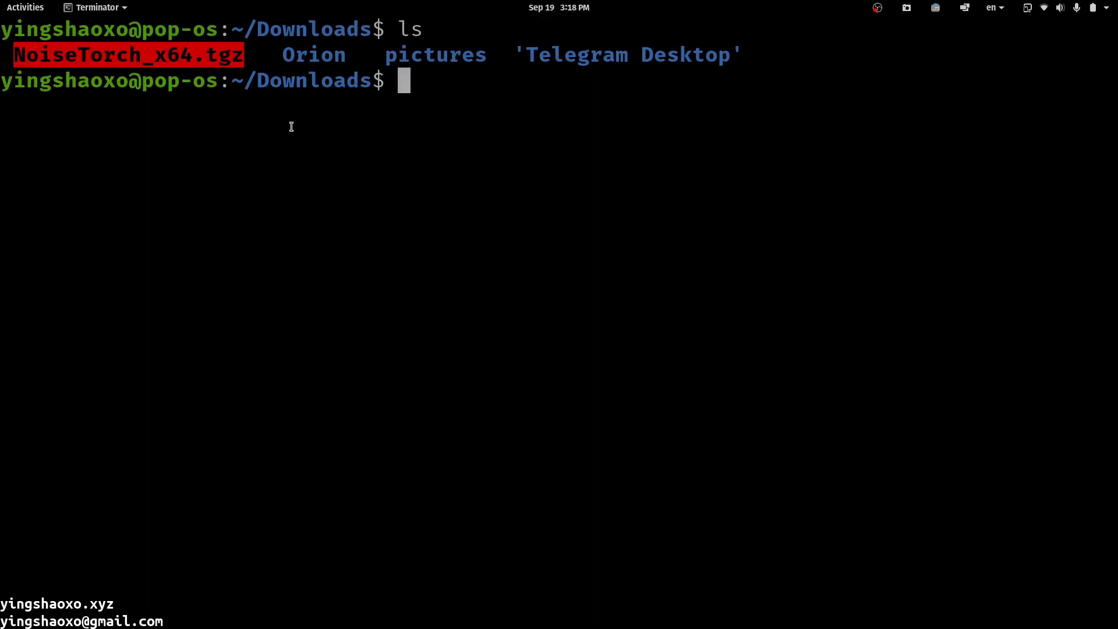
pyautogui.hotkey('alt', 'Tab')
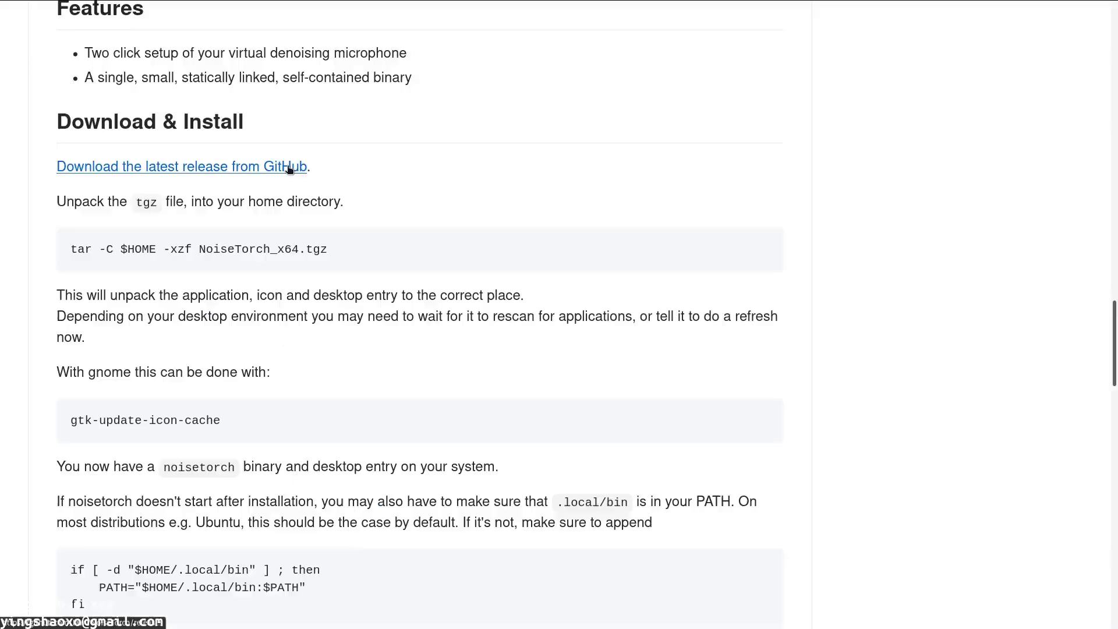
# Select and copy the README's tar unpack command, then return to Terminator
pyautogui.scroll(-2, 289, 169)
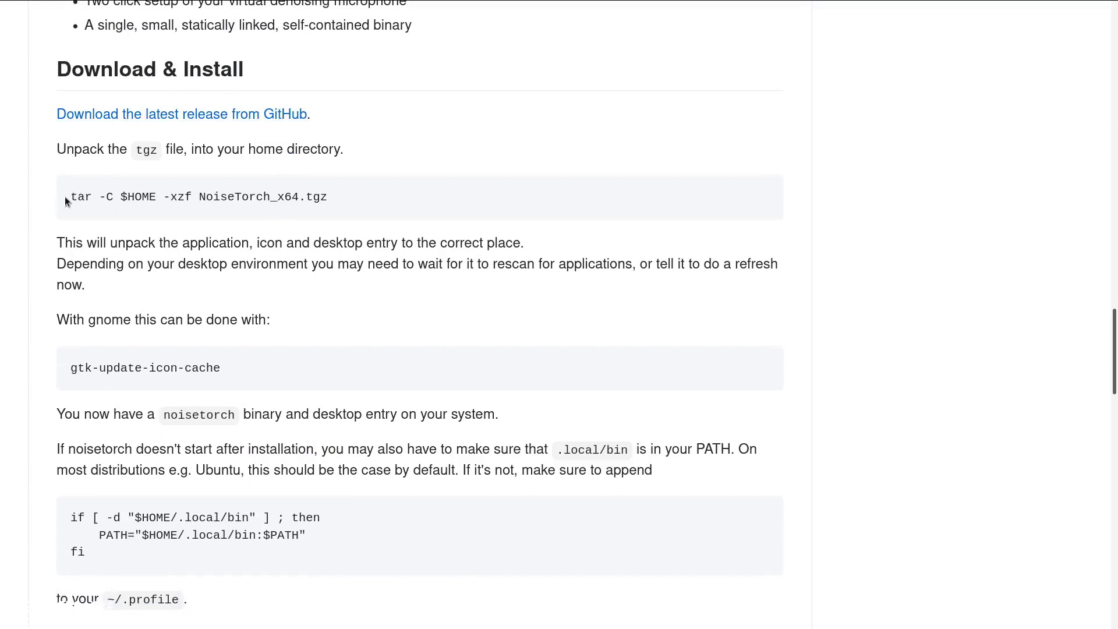
pyautogui.moveTo(64, 197); pyautogui.dragTo(320, 193)
pyautogui.click(365, 190)
pyautogui.tripleClick(362, 197)
pyautogui.hotkey('ctrl', 'c')
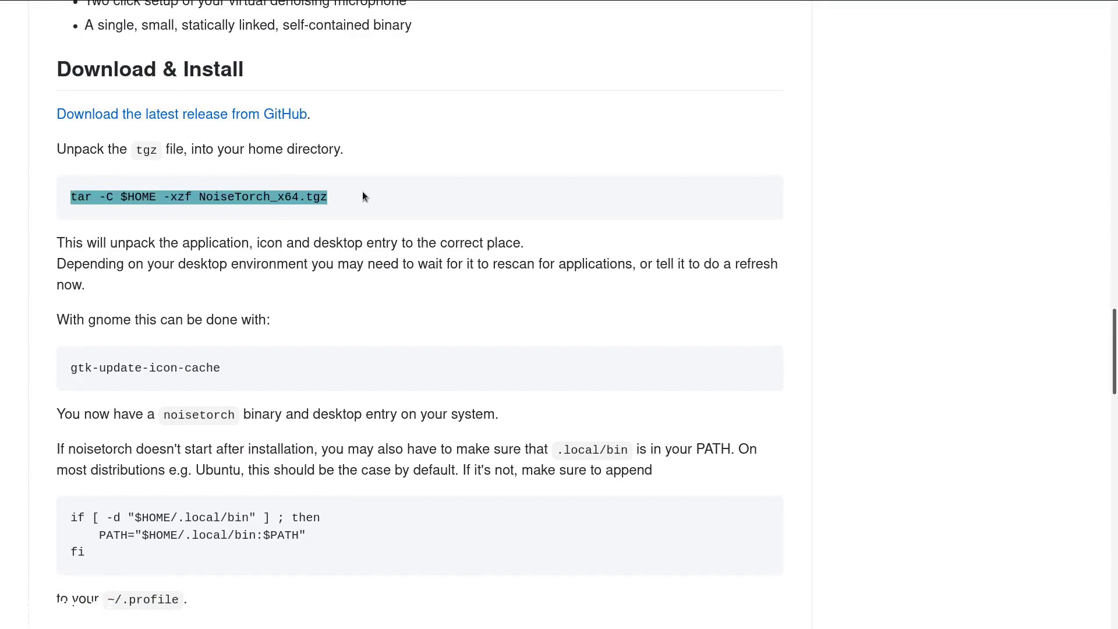
pyautogui.hotkey('alt', 'Tab')
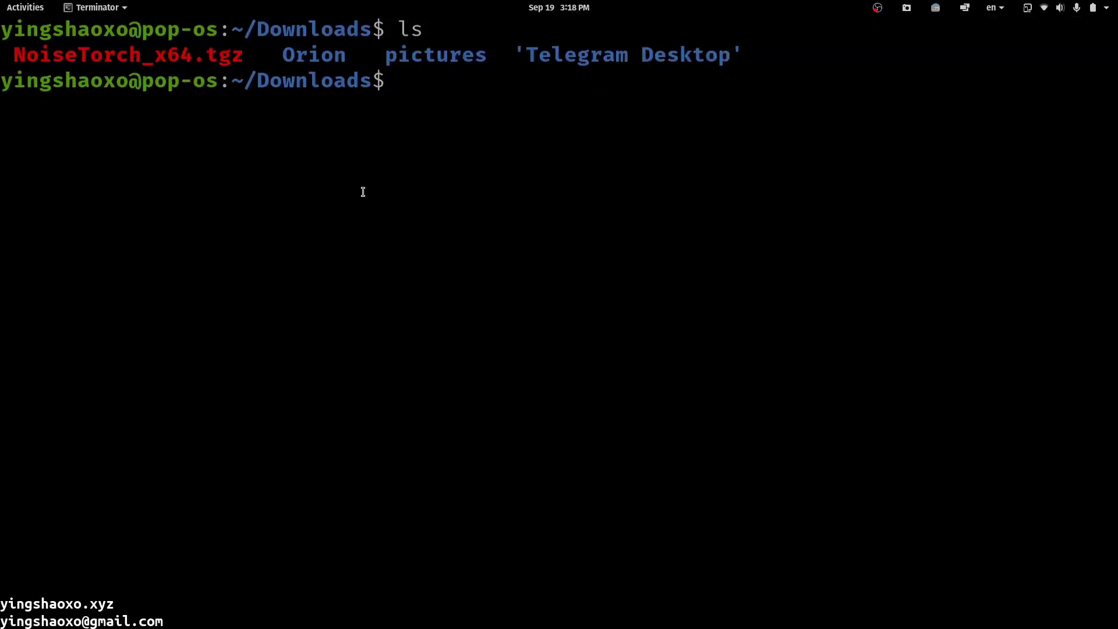
# Paste the tar unpack command at the prompt, then cancel it without running it
pyautogui.hotkey('ctrl', 'shift', 'v')
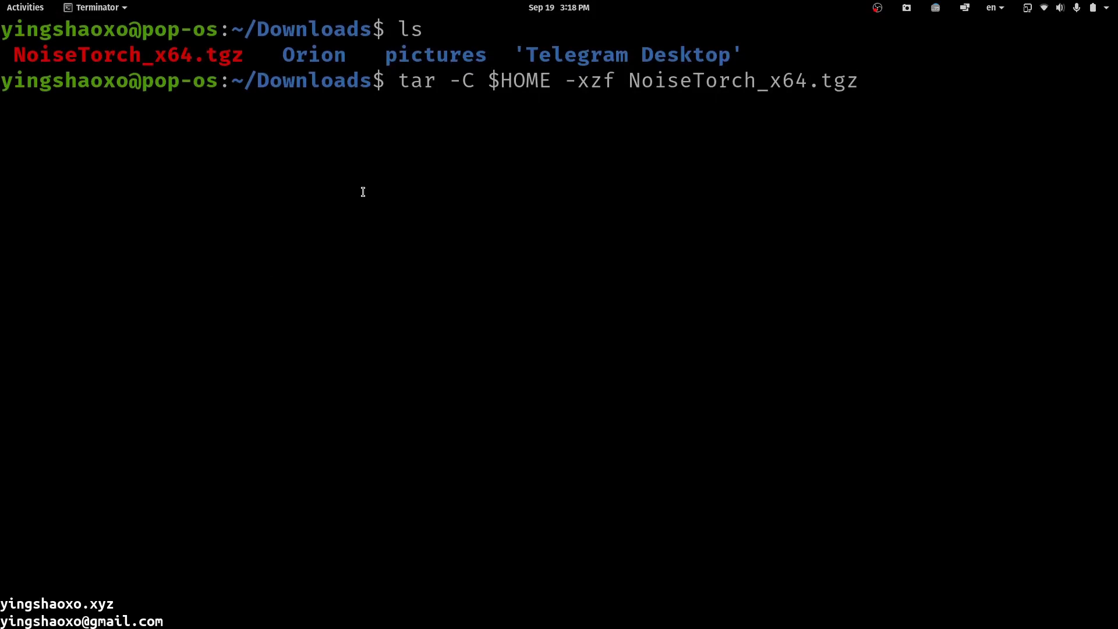
pyautogui.hotkey('ctrl', 'c')
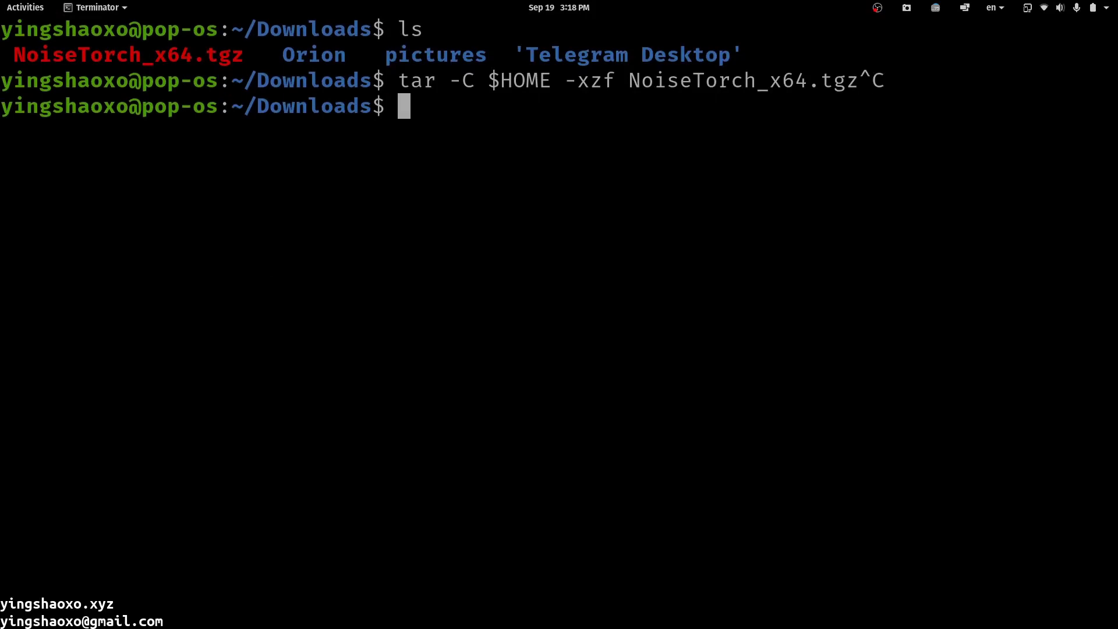
pyautogui.hotkey('alt', 'Tab')
pyautogui.hotkey('alt', 'Tab')
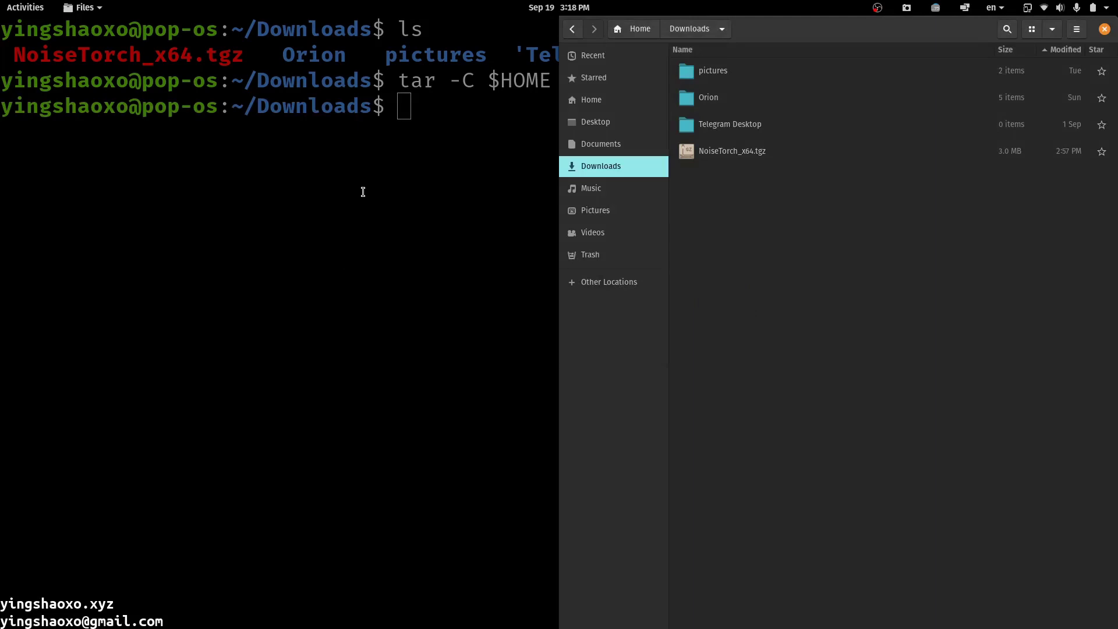
# Open NoiseTorch_x64.tgz and browse to .local/bin to confirm the noisetorch binary, then clear the terminal
pyautogui.doubleClick(748, 153)
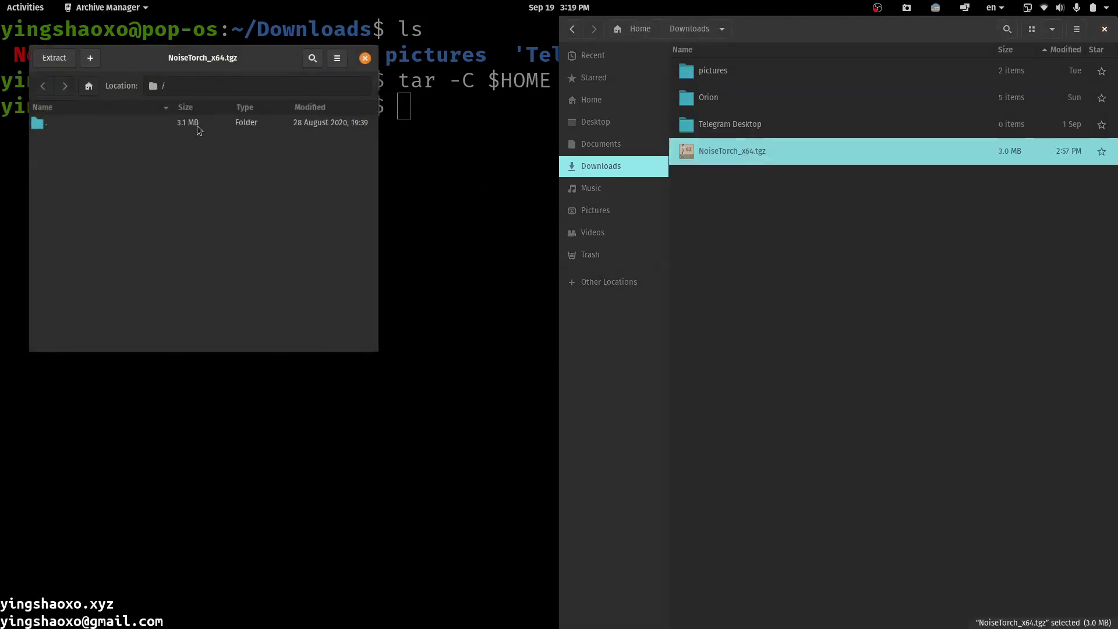
pyautogui.doubleClick(184, 118)
pyautogui.doubleClick(97, 123)
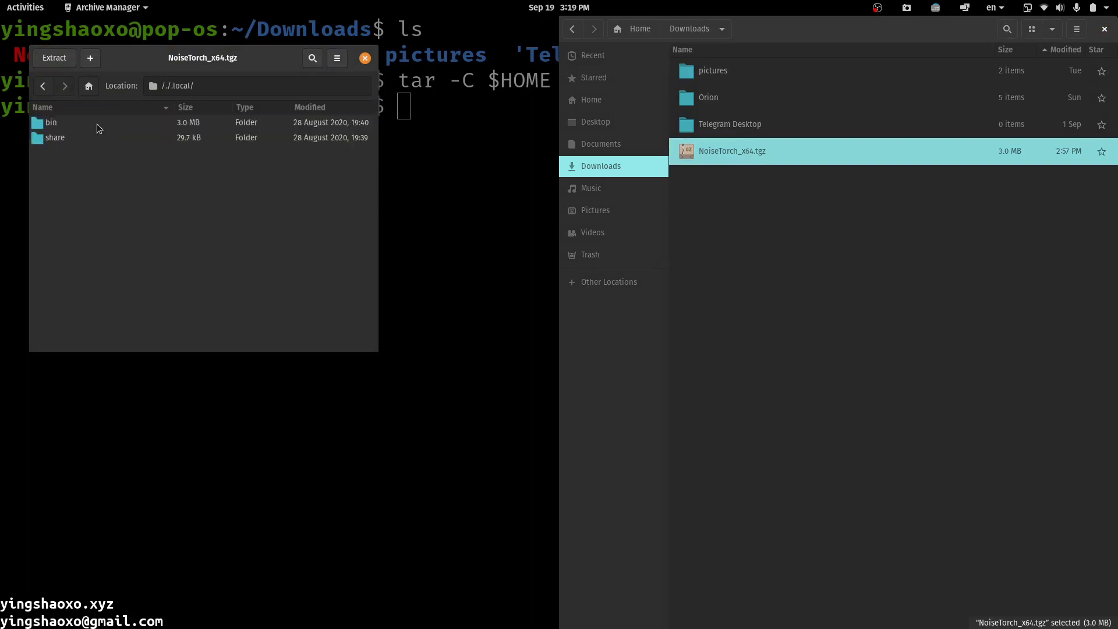
pyautogui.doubleClick(82, 121)
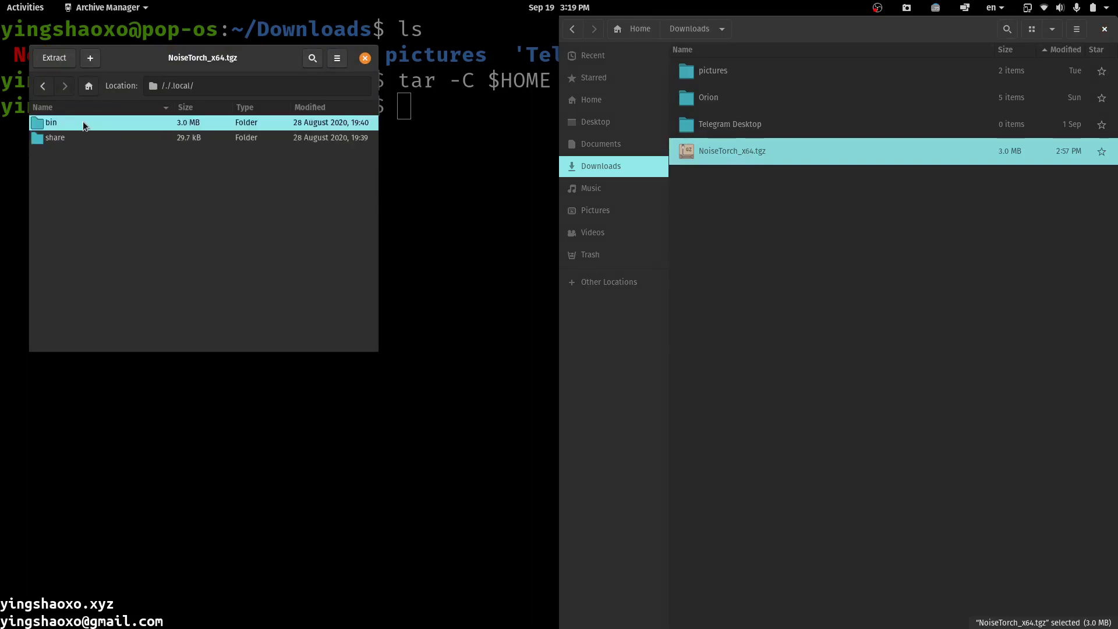
pyautogui.click(44, 87)
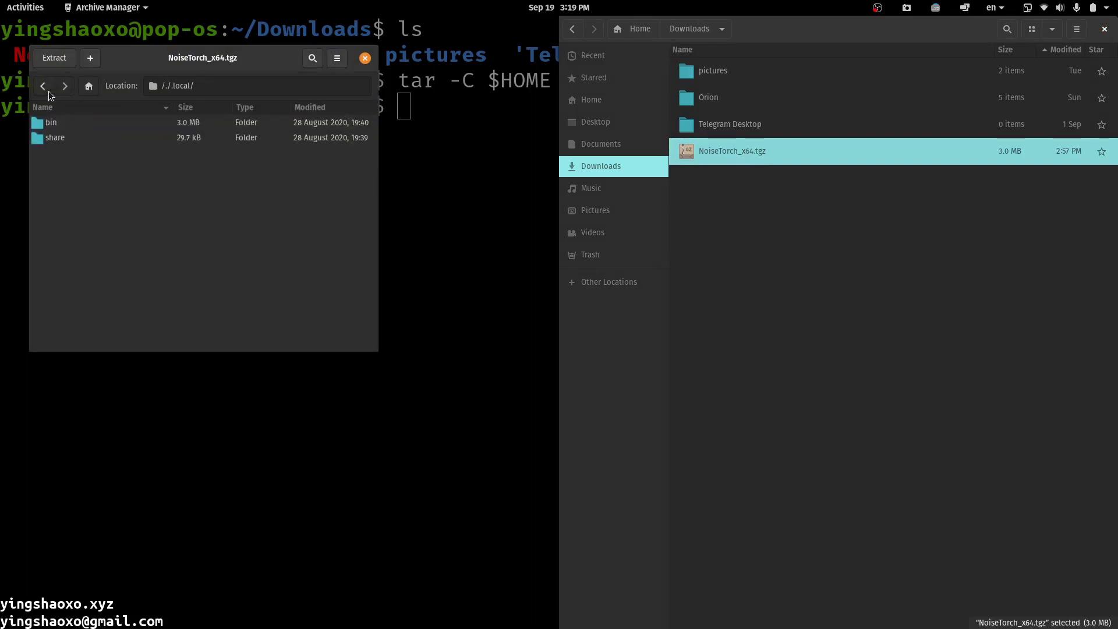
pyautogui.doubleClick(82, 124)
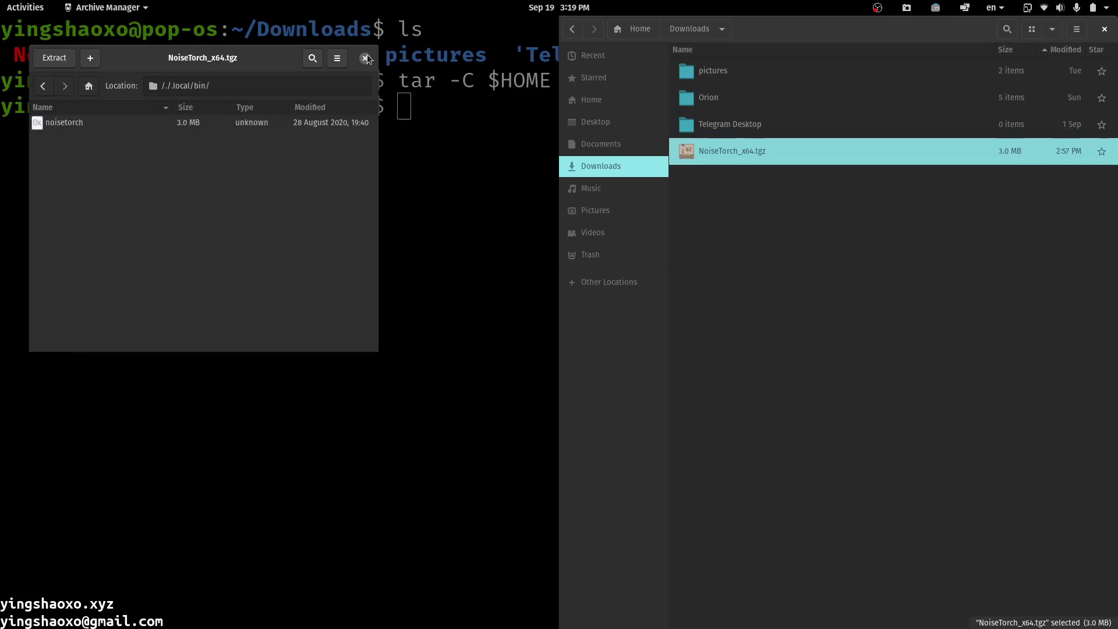
pyautogui.click(447, 350)
pyautogui.hotkey('ctrl', 'l')
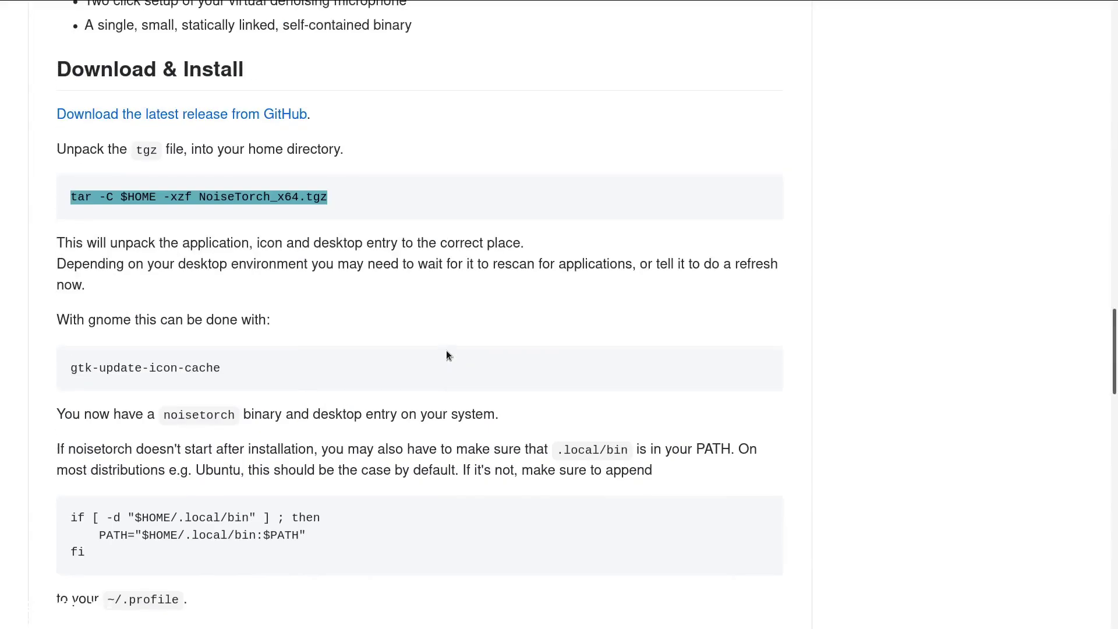
# Select the three-line if/fi block that adds $HOME/.local/bin to PATH
pyautogui.scroll(-3, 446, 351)
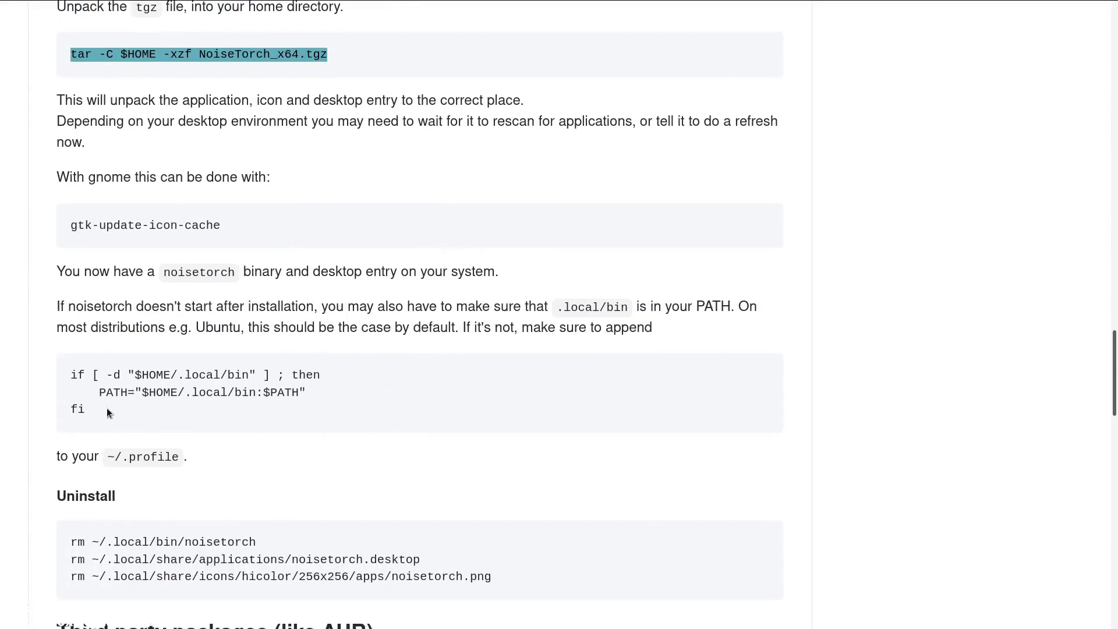
pyautogui.moveTo(101, 407); pyautogui.dragTo(70, 376)
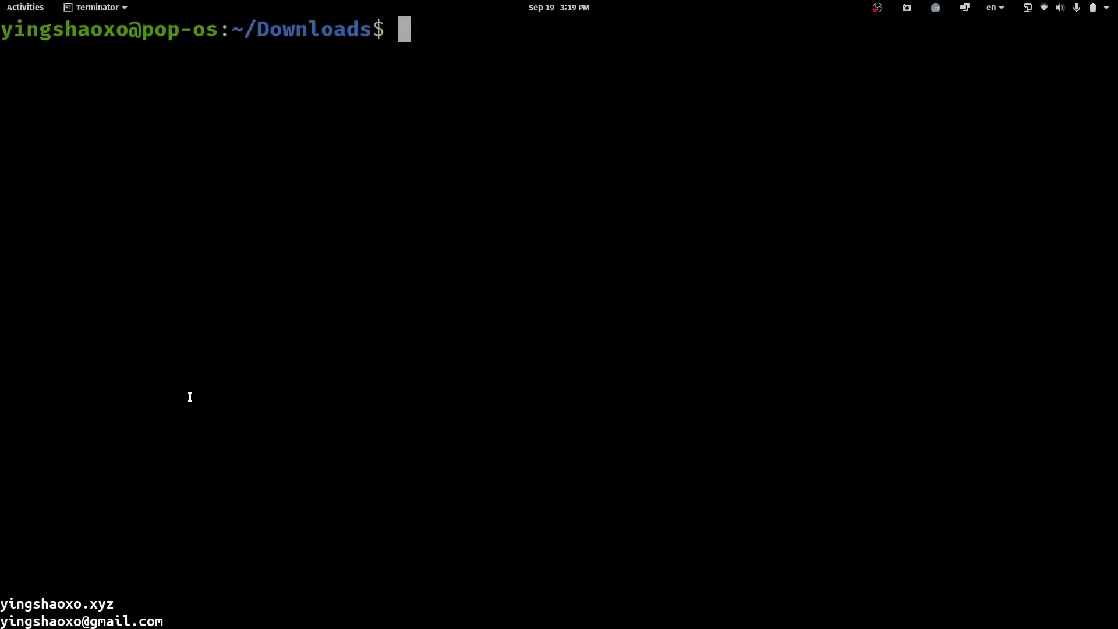
# Open ~/.bashrc in vim, correcting typos in the path
pyautogui.write('vim ~.')
pyautogui.press('BackSpace')
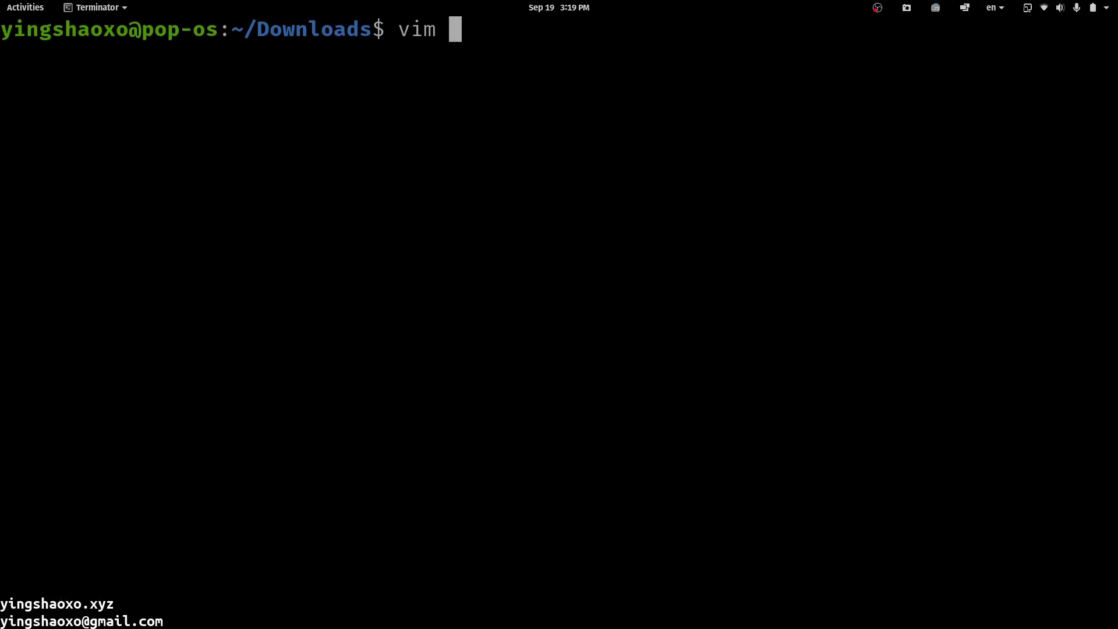
pyautogui.write('~./.bas')
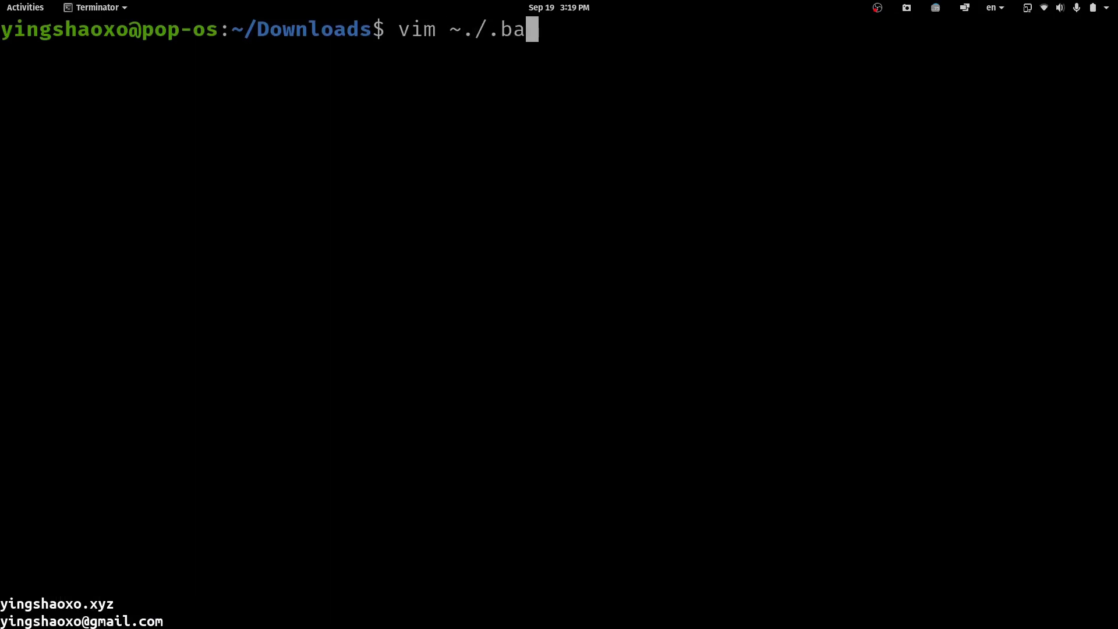
pyautogui.write('hr')
pyautogui.press('BackSpace')
pyautogui.write('rc')
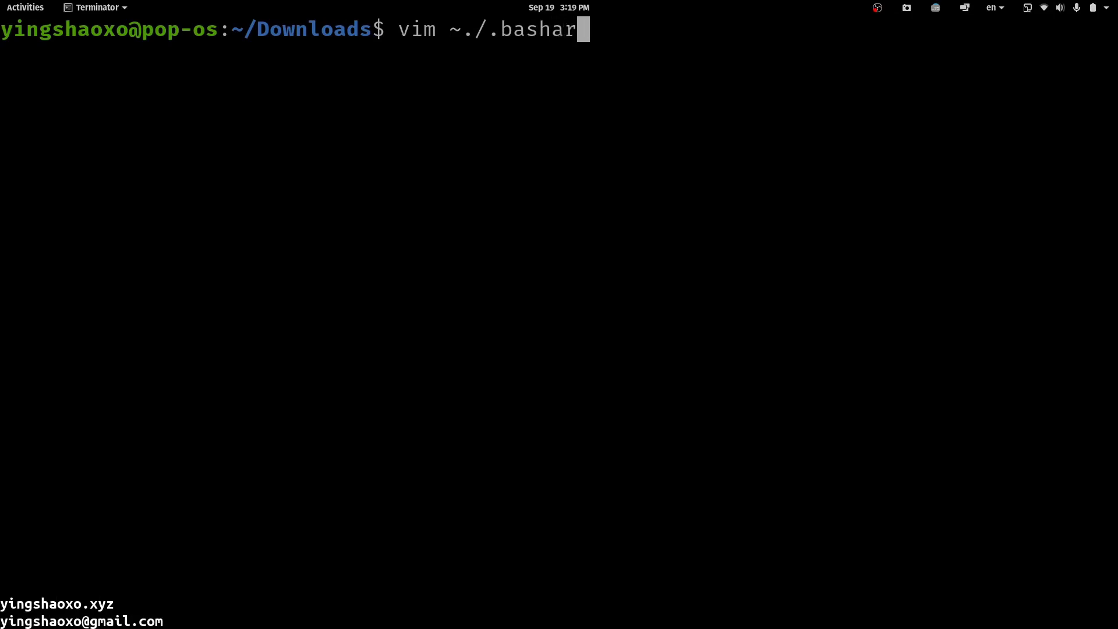
pyautogui.press('BackSpace')
pyautogui.press('BackSpace')
pyautogui.press('BackSpace')
pyautogui.press('BackSpace')
pyautogui.press('BackSpace')
pyautogui.press('BackSpace')
pyautogui.press('BackSpace')
pyautogui.press('BackSpace')
pyautogui.press('BackSpace')
pyautogui.write('/.bashrc')
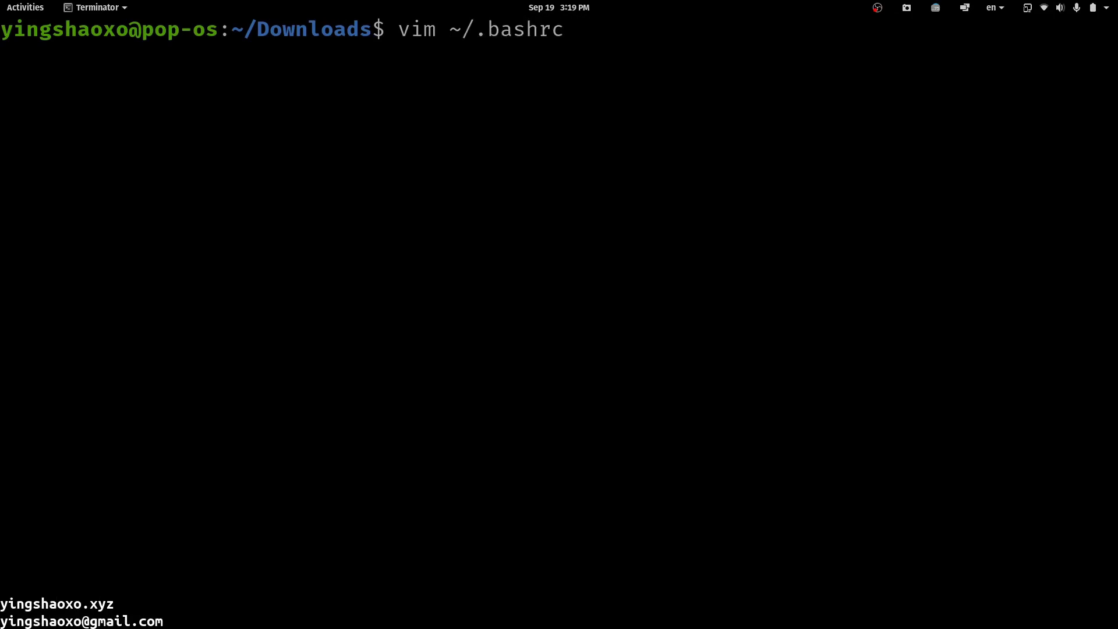
pyautogui.press('Return')
# Check that .bashrc already ends with the .local/bin PATH block, undo the paste, and quit with :q
pyautogui.hotkey('shift', 'g')
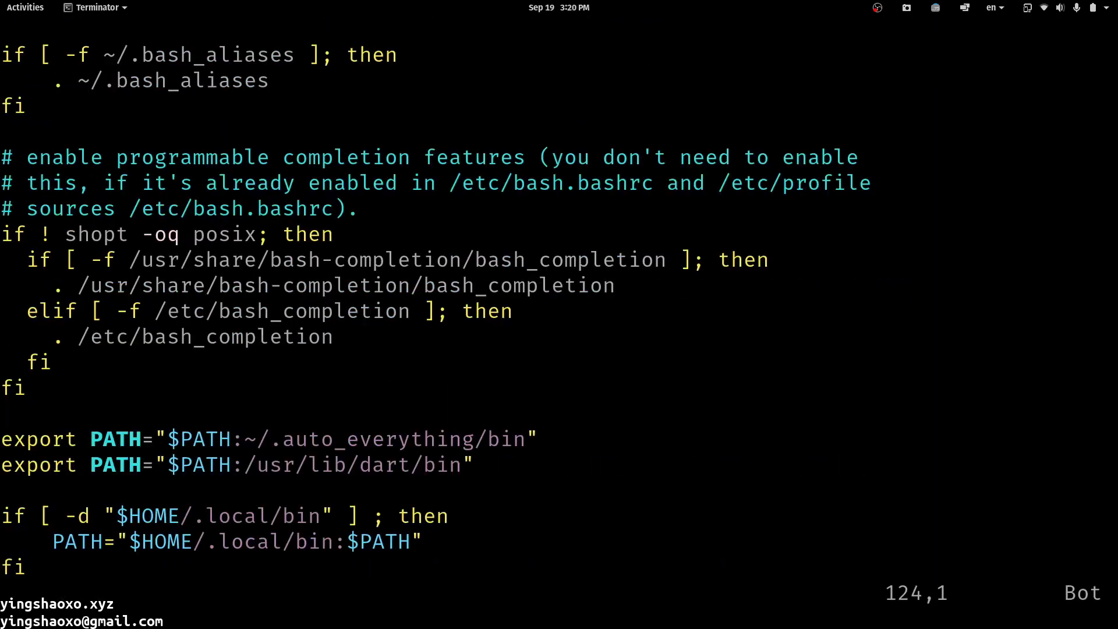
pyautogui.press('p')
pyautogui.press('u')
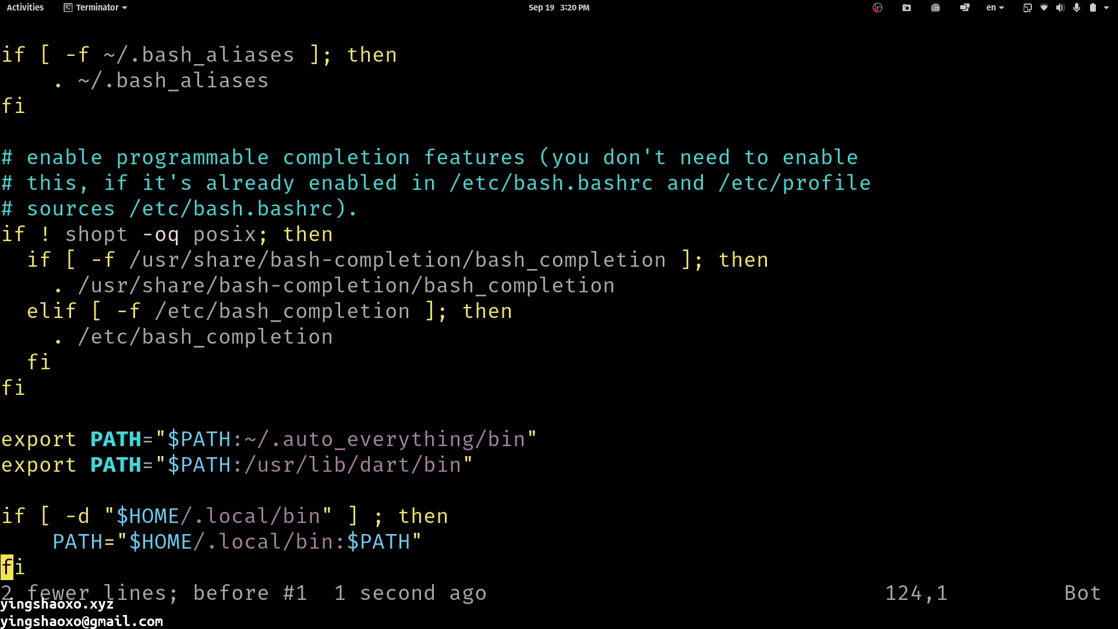
pyautogui.press('k')
pyautogui.press('k')
pyautogui.hotkey('shift', 'v')
pyautogui.press('j')
pyautogui.press('j')
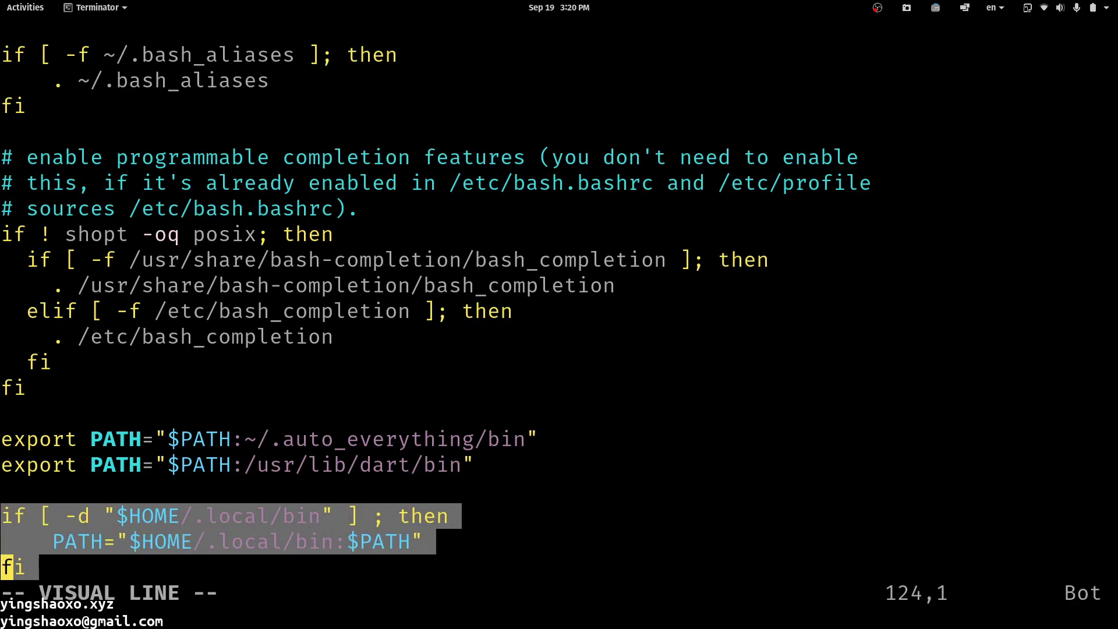
pyautogui.press('Escape')
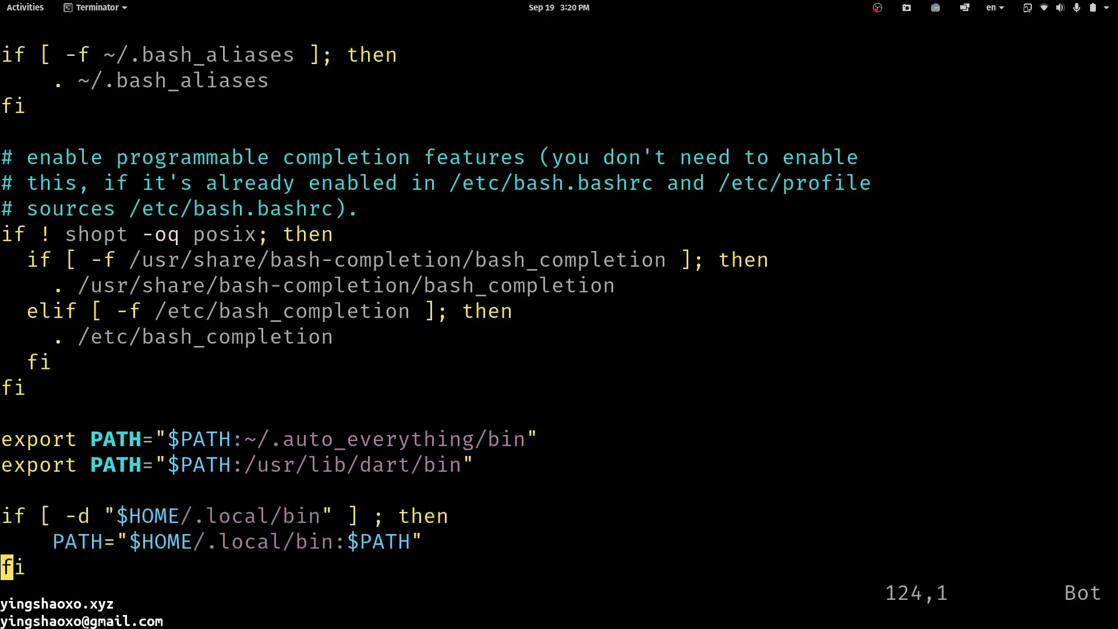
pyautogui.write(':q')
pyautogui.press('Return')
# Clear the terminal, list files, and tab-complete the noisetorch command
pyautogui.hotkey('ctrl', 'l')
pyautogui.write('ls')
pyautogui.press('Return')
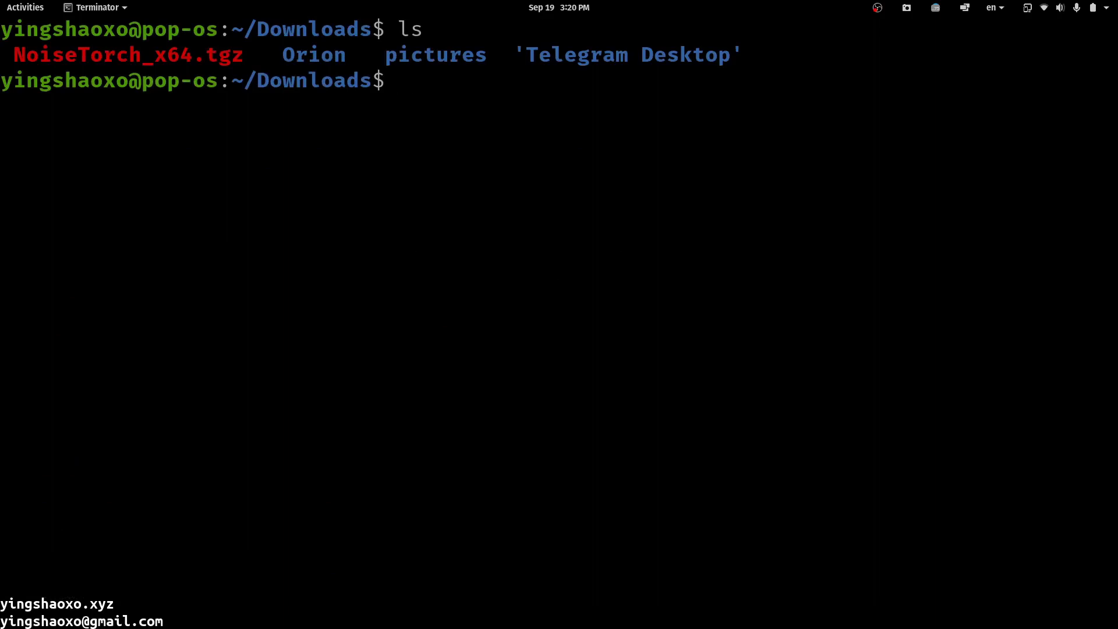
pyautogui.hotkey('ctrl', 'l')
pyautogui.write('no')
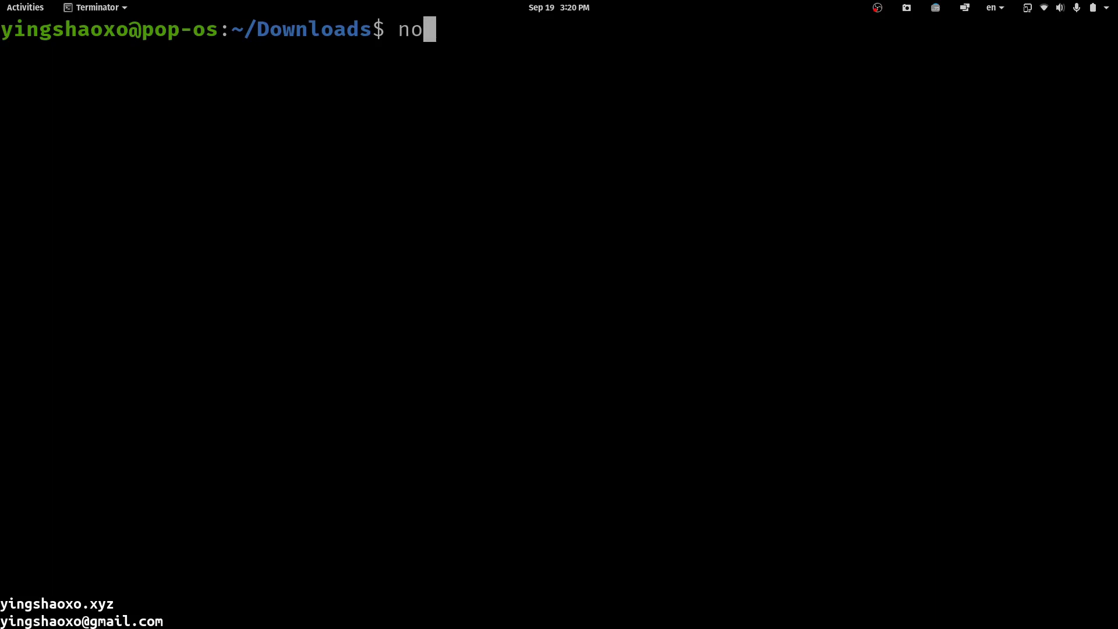
pyautogui.write('i')
pyautogui.press('Tab')
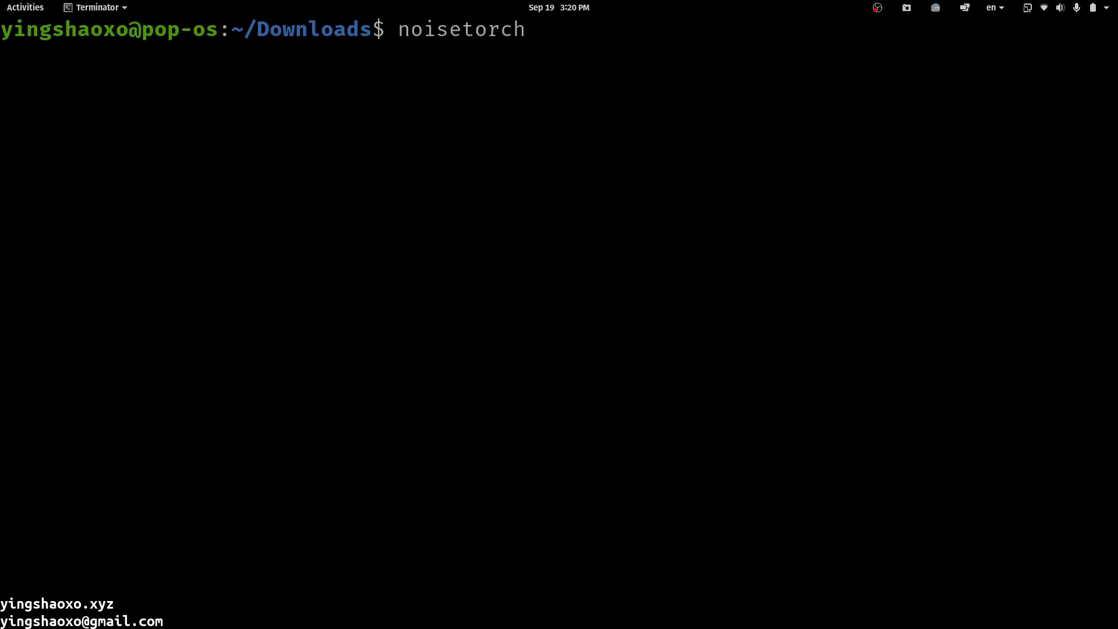
# Launch NoiseTorch, reposition its window, and enable denoising on Built-in Audio Analog Stereo
pyautogui.press('Return')
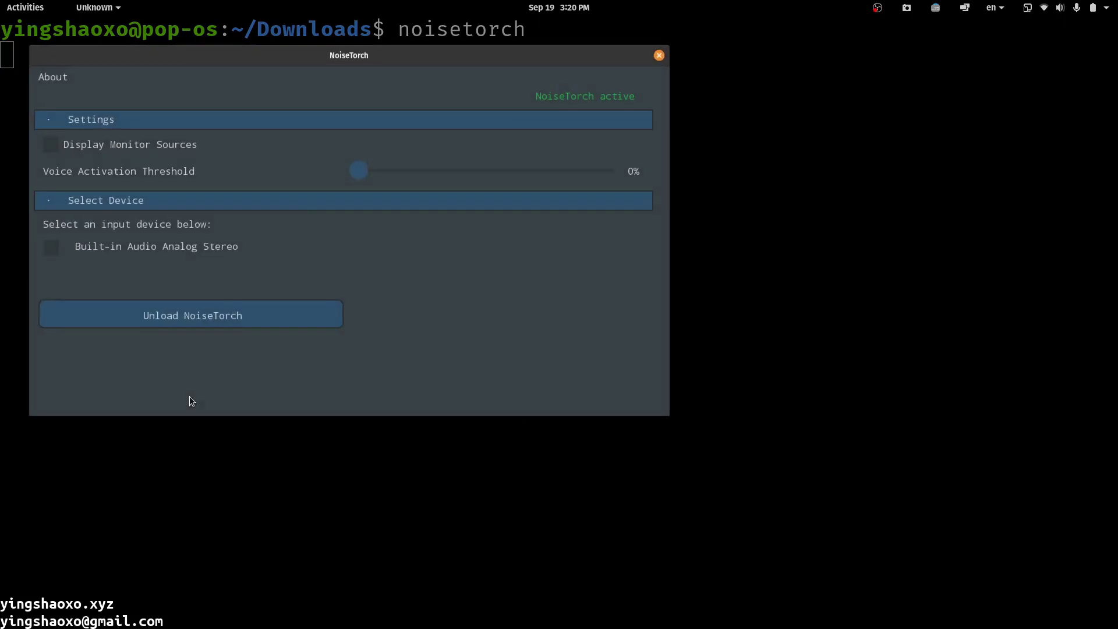
pyautogui.moveTo(357, 61); pyautogui.dragTo(399, 88)
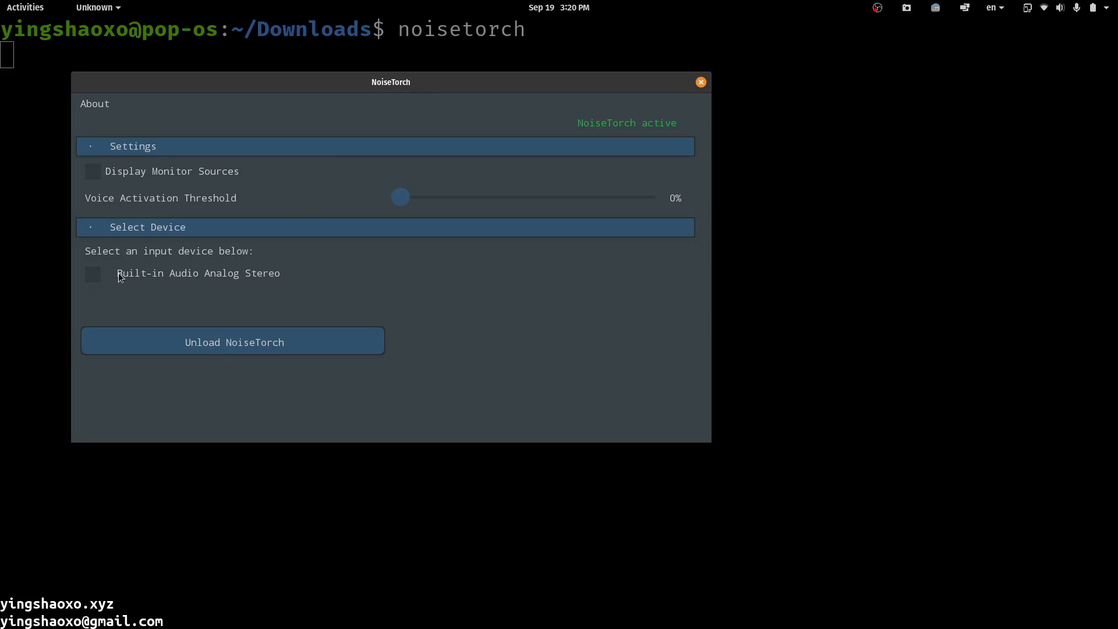
pyautogui.click(97, 276)
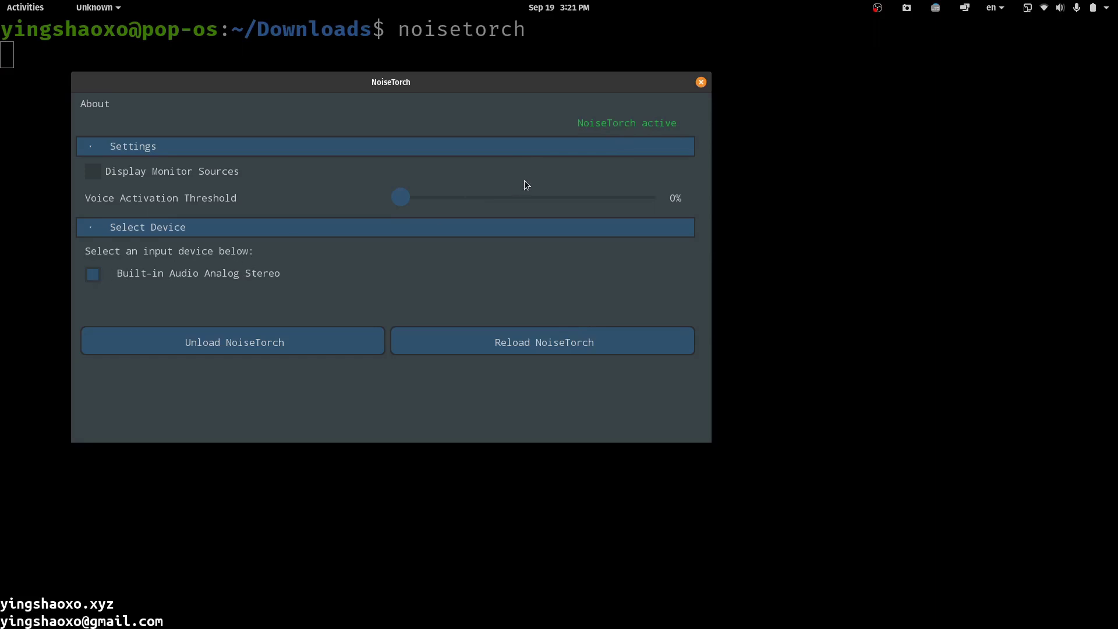
# Close NoiseTorch and set OBS's Audio Input Capture device to NoiseTorch Microphone
pyautogui.click(701, 83)
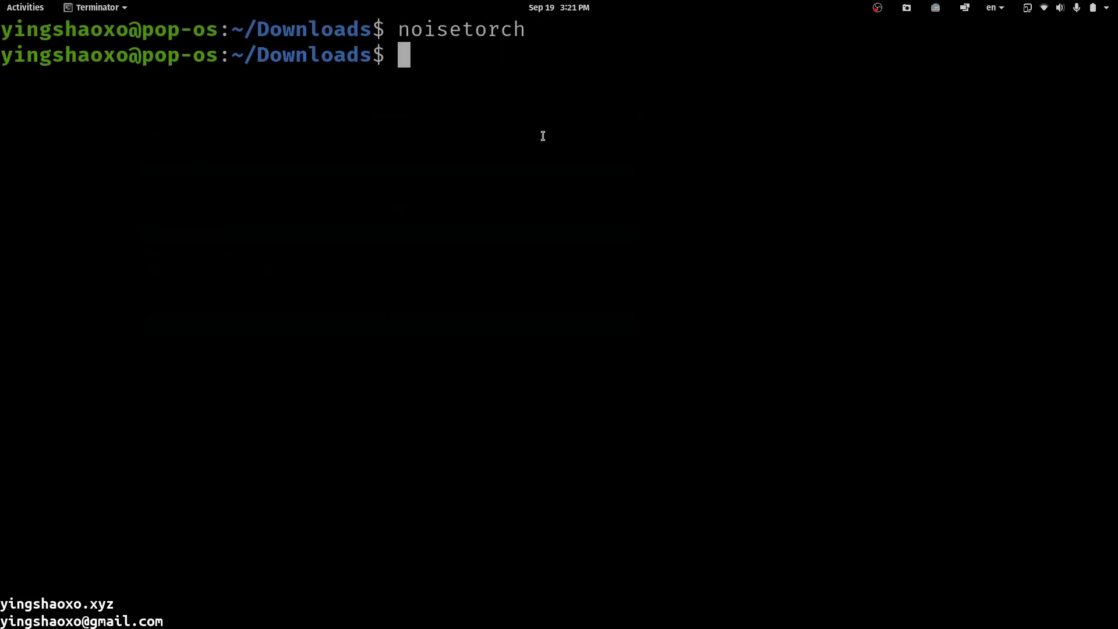
pyautogui.hotkey('alt', 'Tab')
pyautogui.click(554, 444)
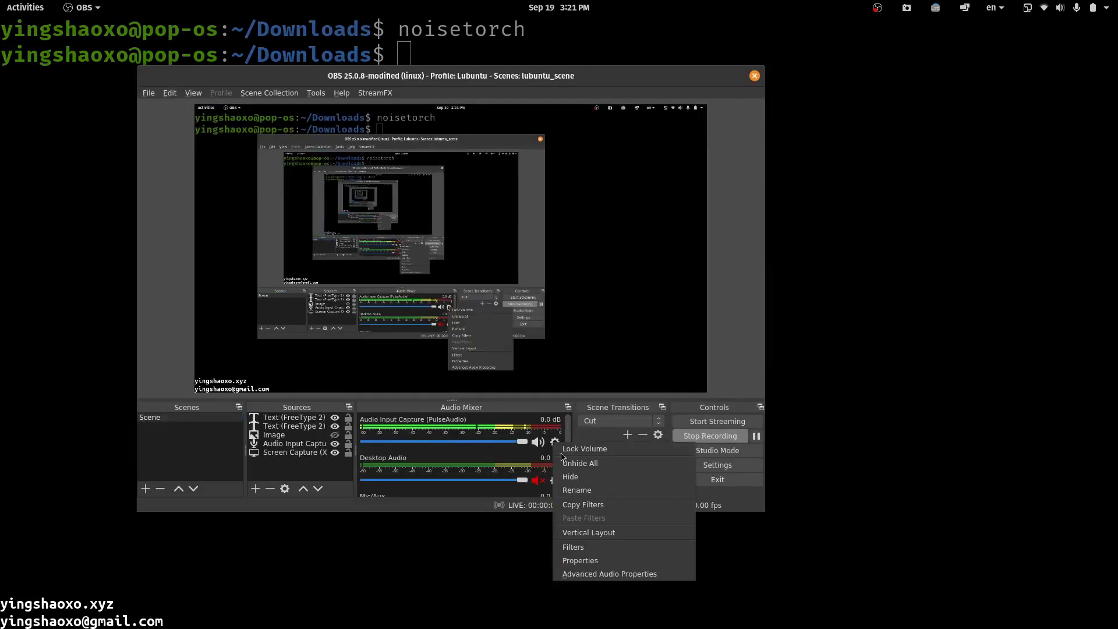
pyautogui.click(600, 562)
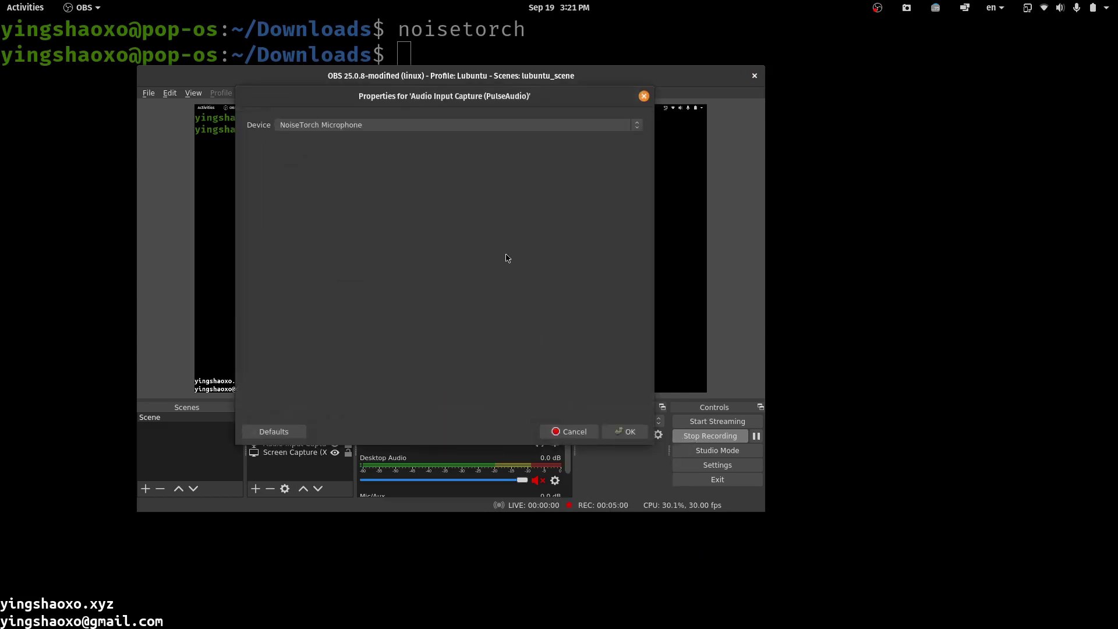
pyautogui.click(576, 129)
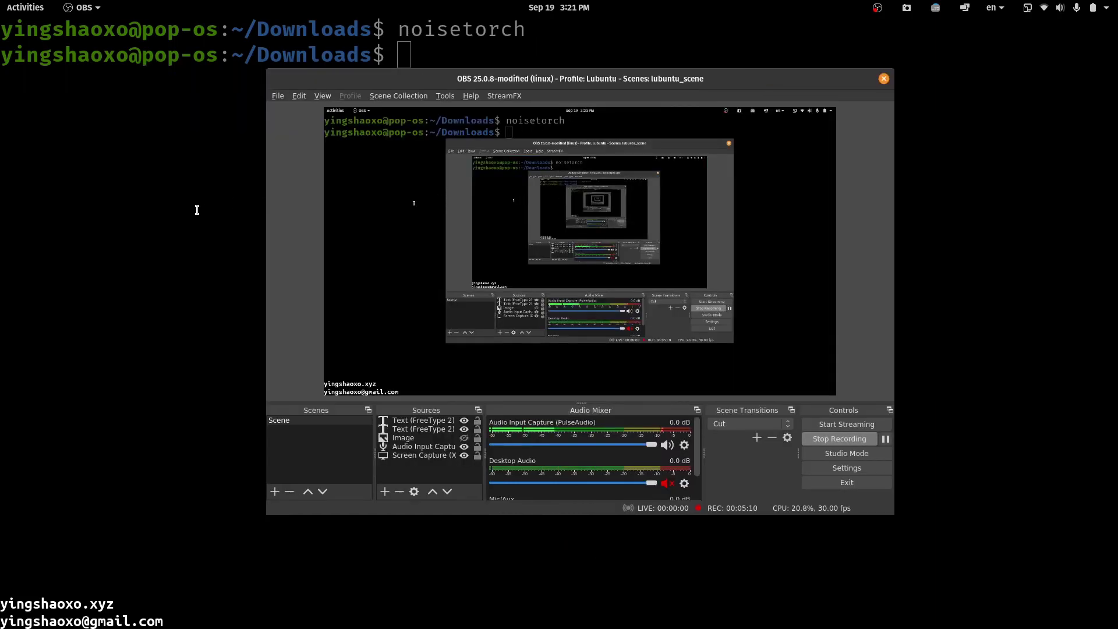
pyautogui.click(195, 208)
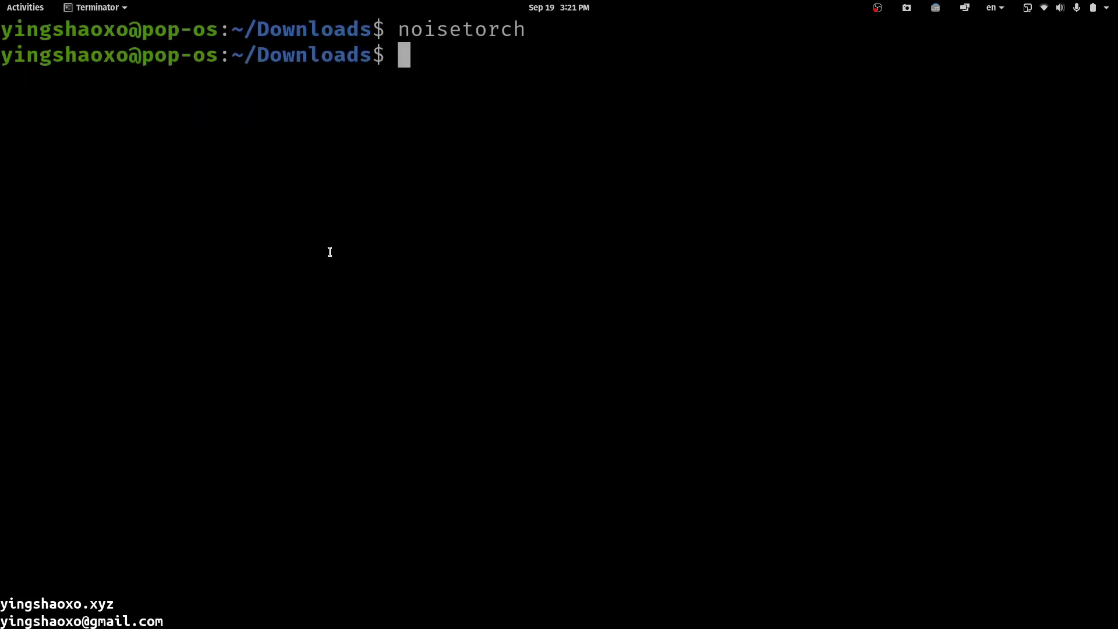
# Clear the terminal and scroll the browser back to the NoiseTorch README's top with its badges
pyautogui.hotkey('ctrl', 'l')
pyautogui.hotkey('alt', 'Tab')
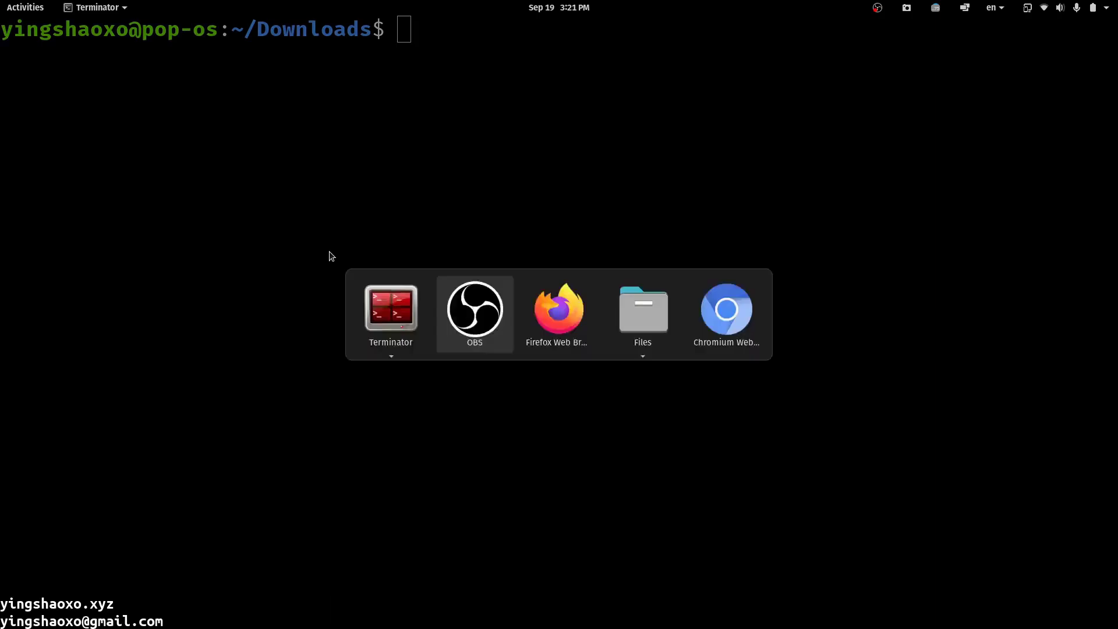
pyautogui.scroll(15, 329, 252)
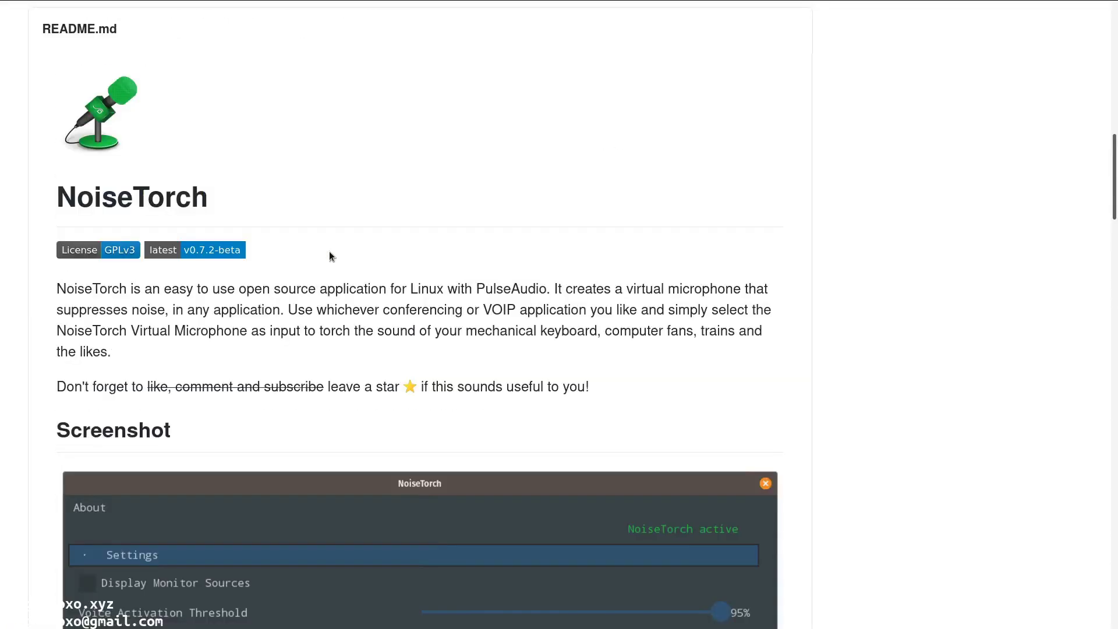